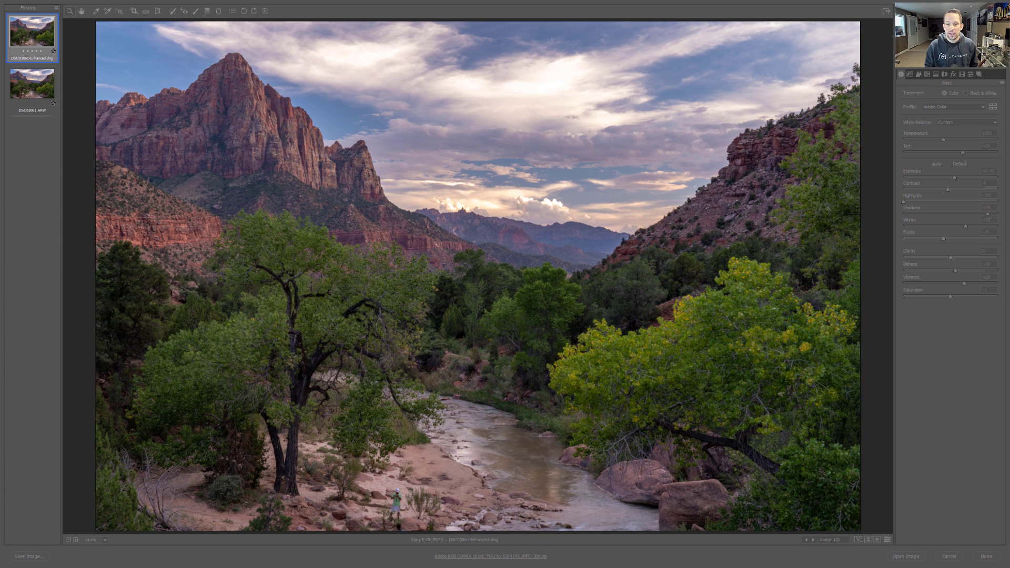
Step: Show the original DSC03061.ARW raw photo from the filmstrip in the Camera Raw preview
click(912, 345)
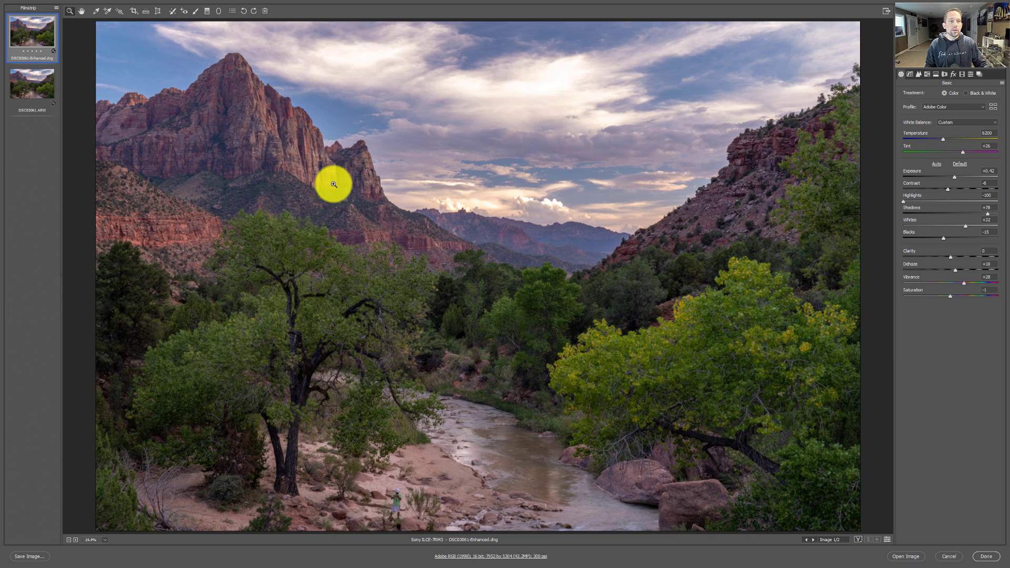
click(34, 77)
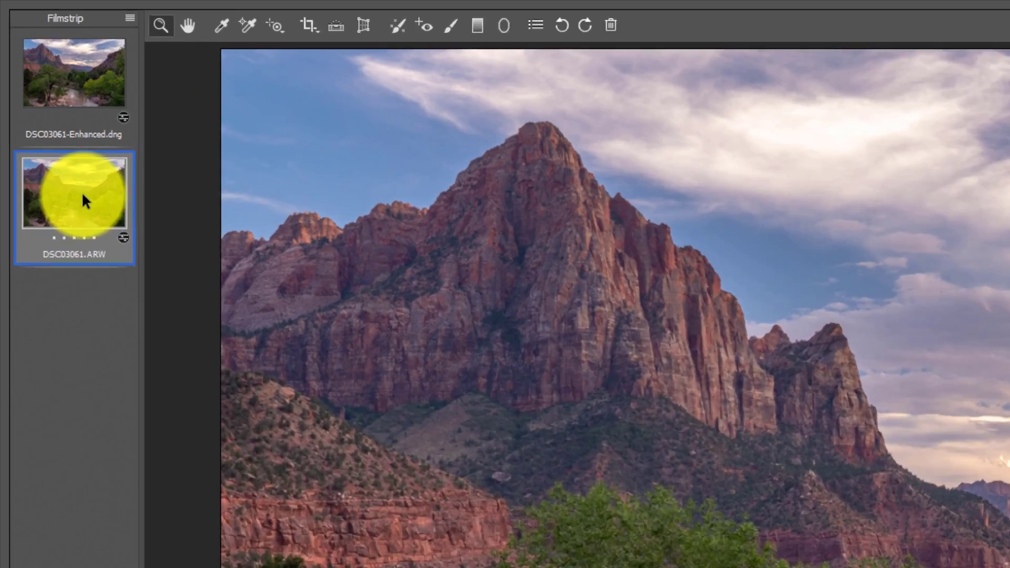
Step: Preview Enhance Details on the raw DSC03061.ARW file, then cancel without enhancing
click(33, 86)
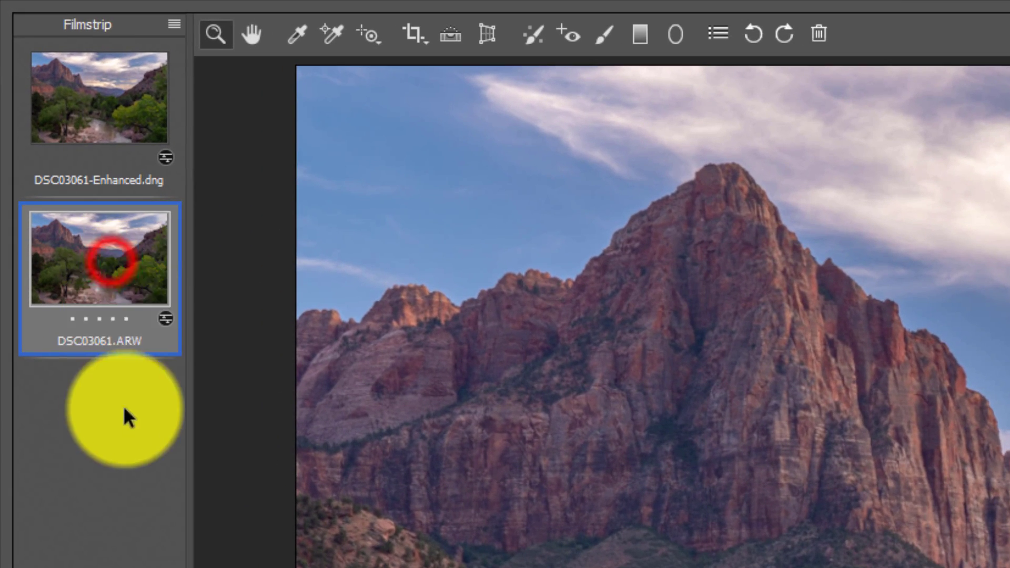
click(176, 26)
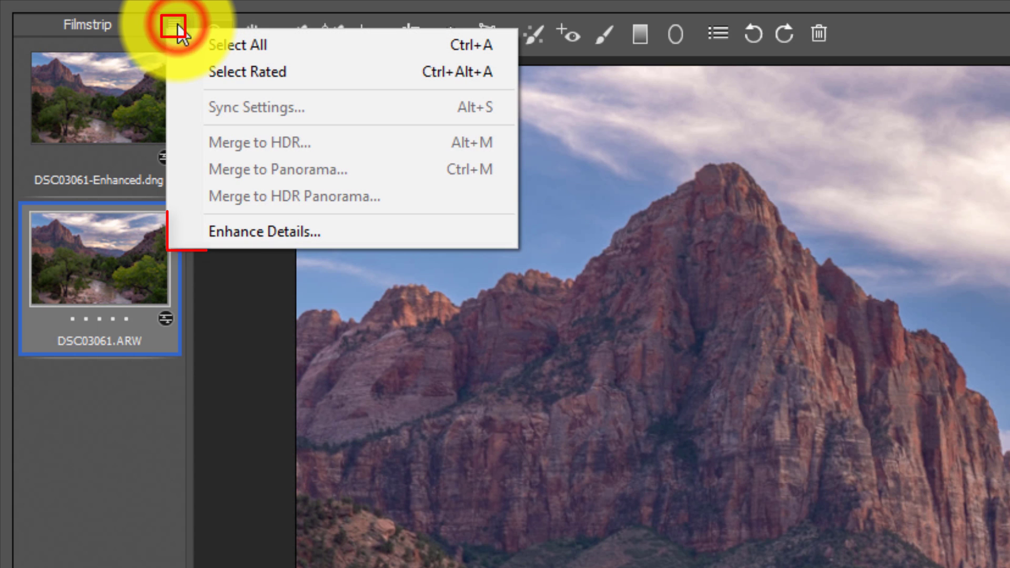
click(277, 227)
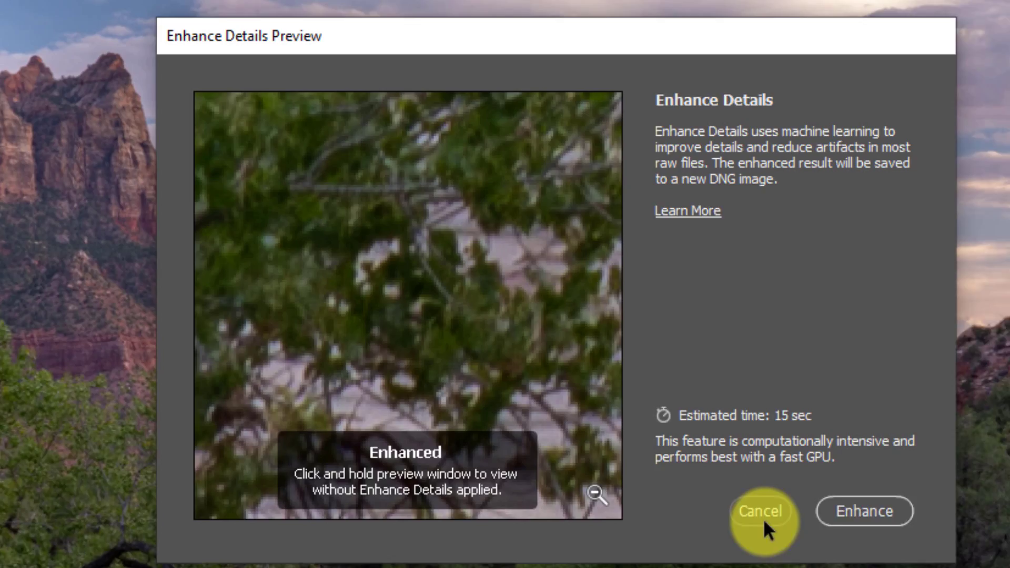
click(760, 511)
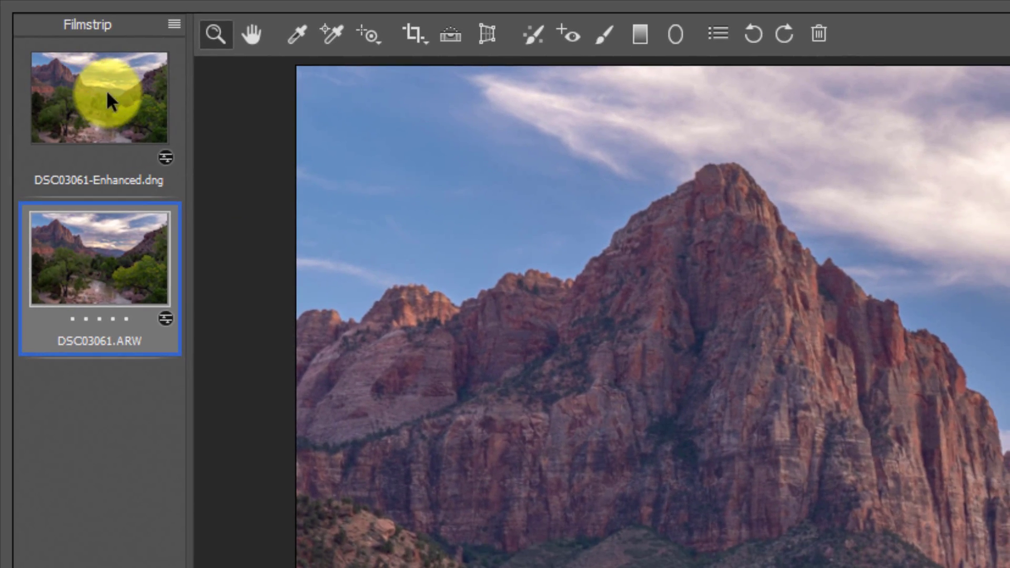
Step: Zoom in on the mountain peak in DSC03061-Enhanced.dng, then close Camera Raw with Done
click(106, 90)
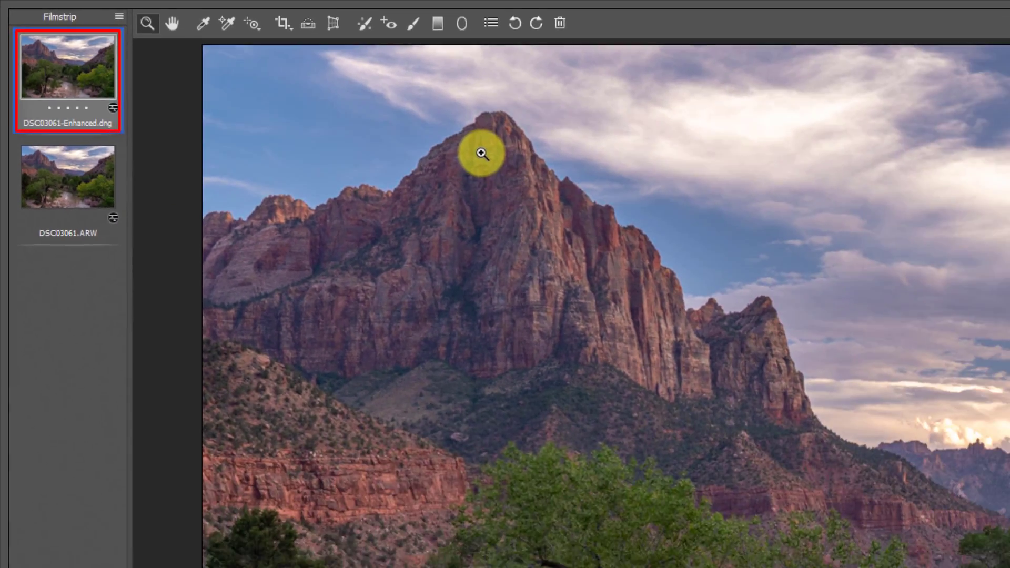
click(482, 153)
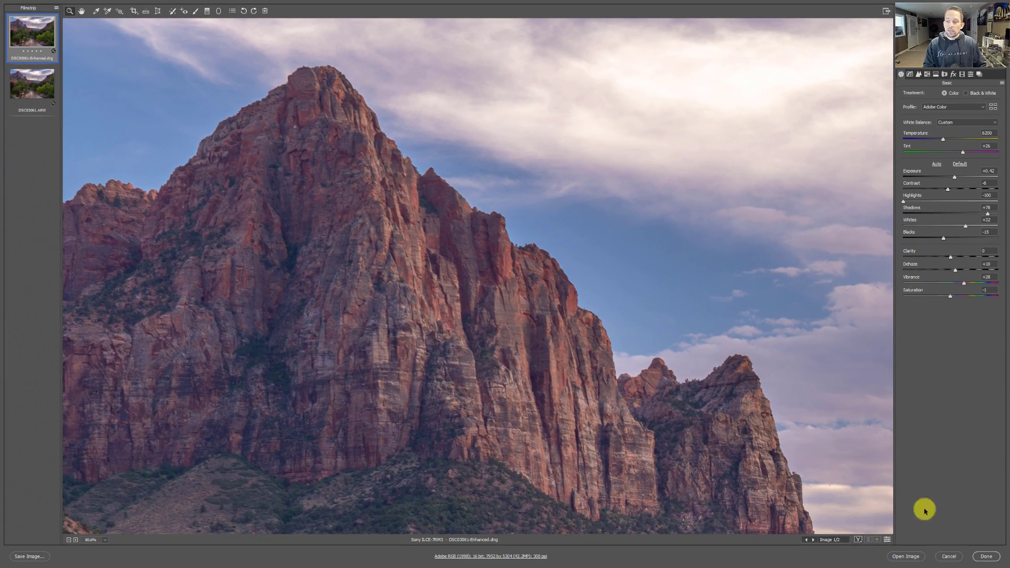
click(949, 556)
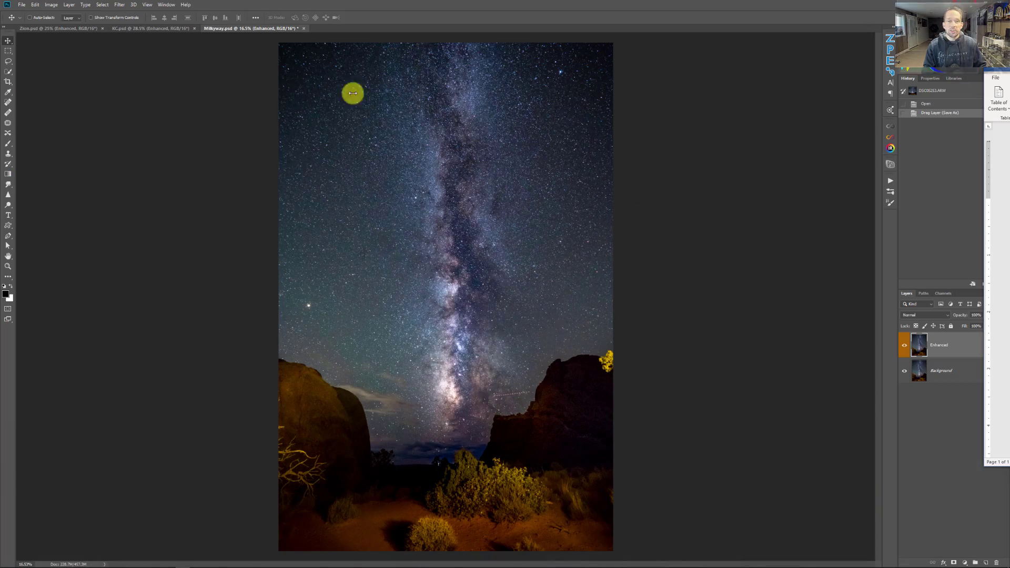
Step: Cycle through the Zion, KC and Milkyway document tabs, ending on Zion.psd
click(70, 28)
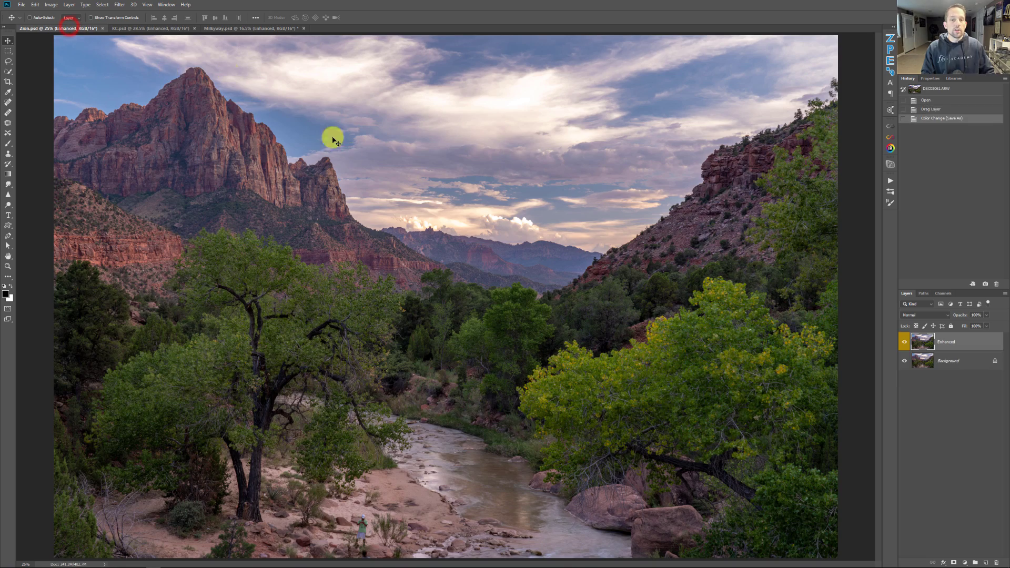
click(152, 29)
click(257, 28)
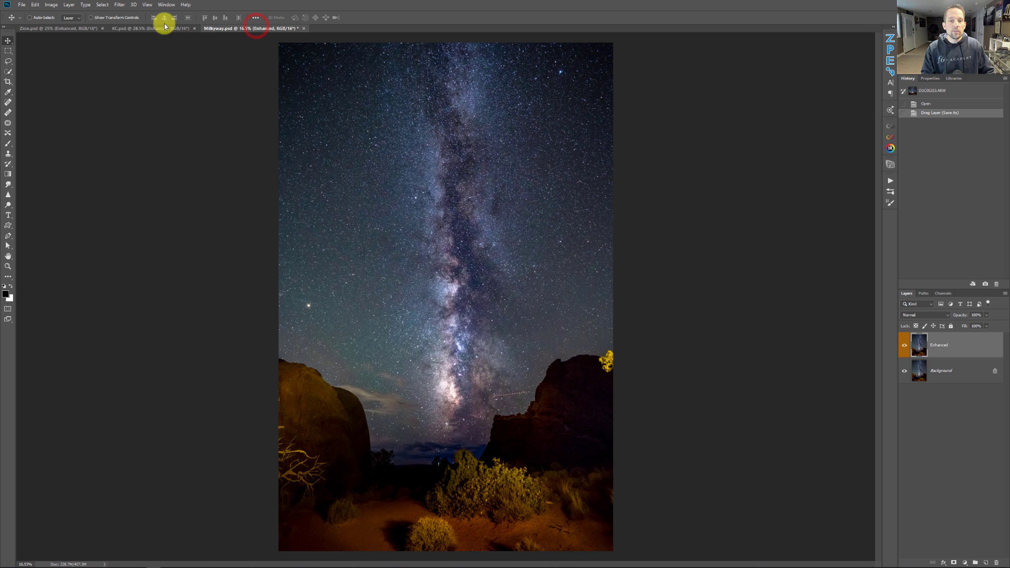
click(79, 28)
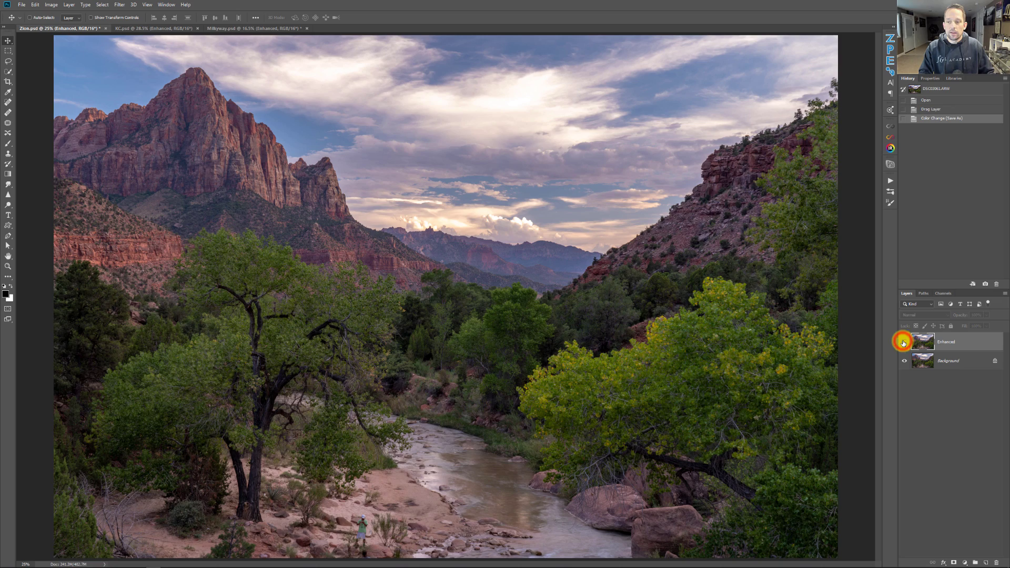
Step: Show the Enhanced layer, zoom onto the peak, then hide the layer to compare
click(903, 342)
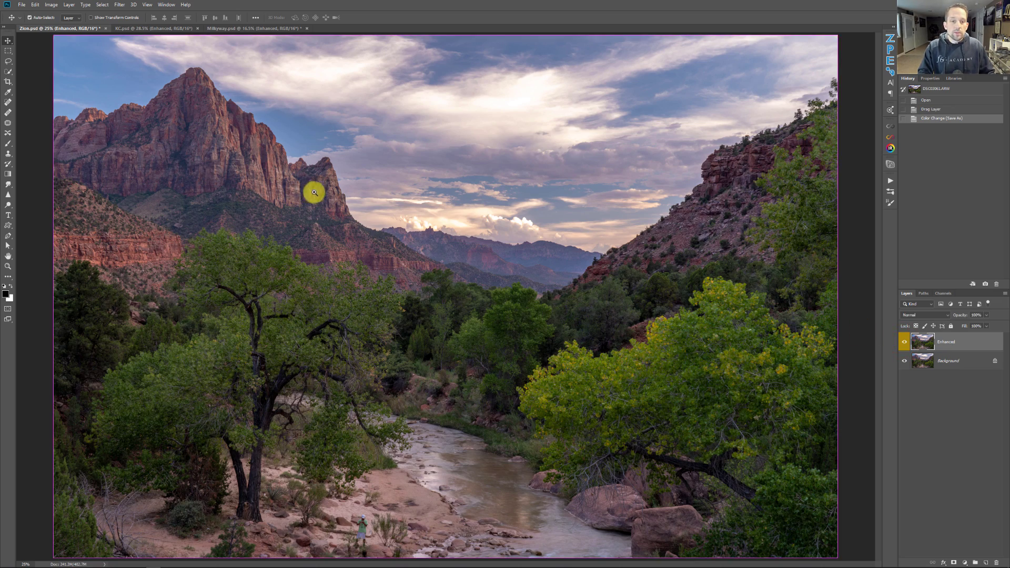
drag(313, 189, 404, 224)
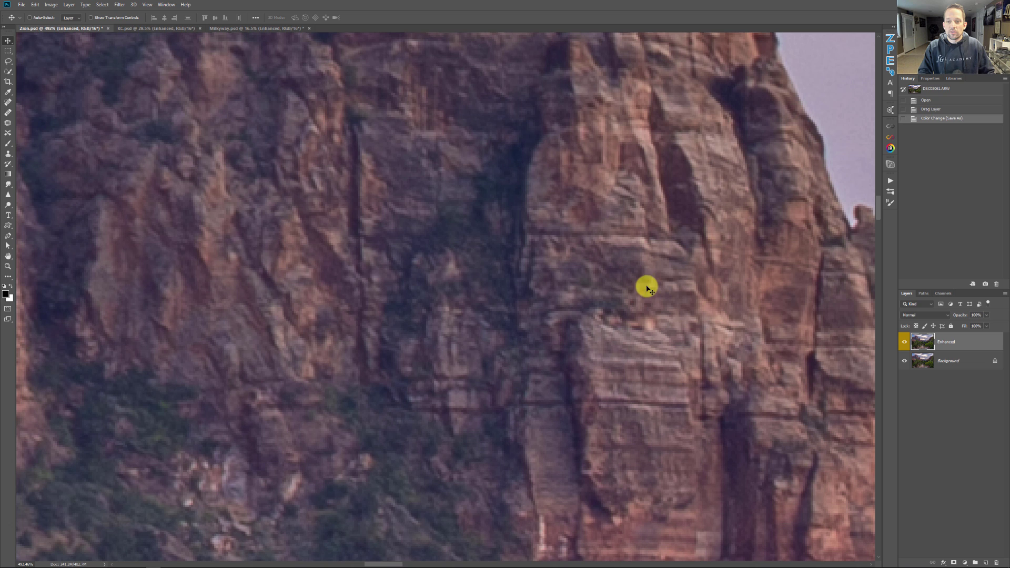
click(902, 344)
Step: Inspect the hillside, red cliff band, trees and yellow leaves, toggling the Enhanced layer off and on
drag(699, 415, 426, 251)
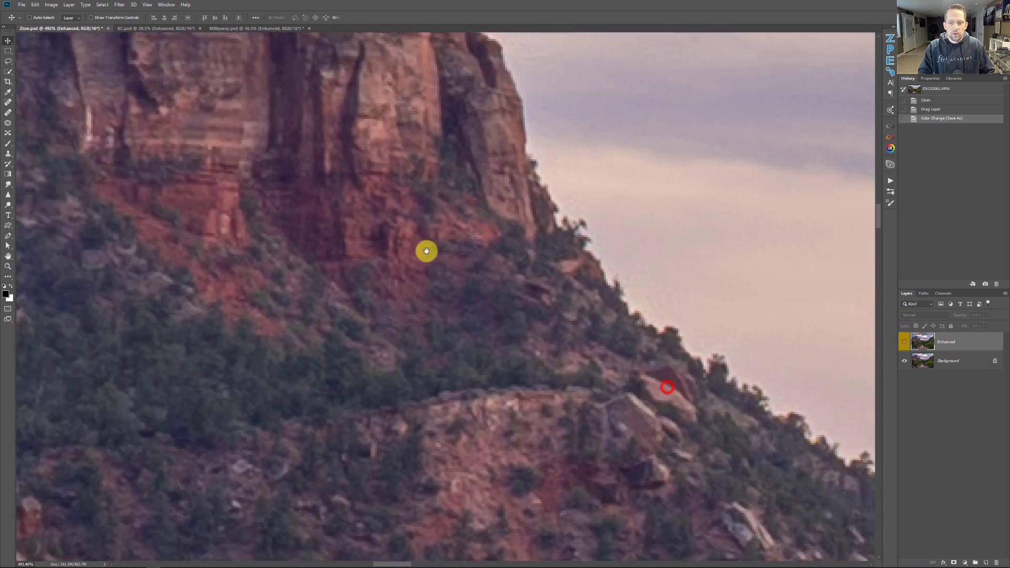
drag(542, 326, 441, 245)
drag(554, 342, 399, 293)
mouse_move(678, 326)
mouse_down()
mouse_move(600, 302)
mouse_move(520, 160)
mouse_up()
drag(547, 369, 431, 169)
mouse_move(480, 286)
mouse_down()
mouse_move(466, 255)
mouse_move(642, 210)
mouse_up()
mouse_move(496, 252)
mouse_down()
mouse_move(543, 183)
mouse_move(563, 187)
mouse_up()
drag(507, 379, 527, 331)
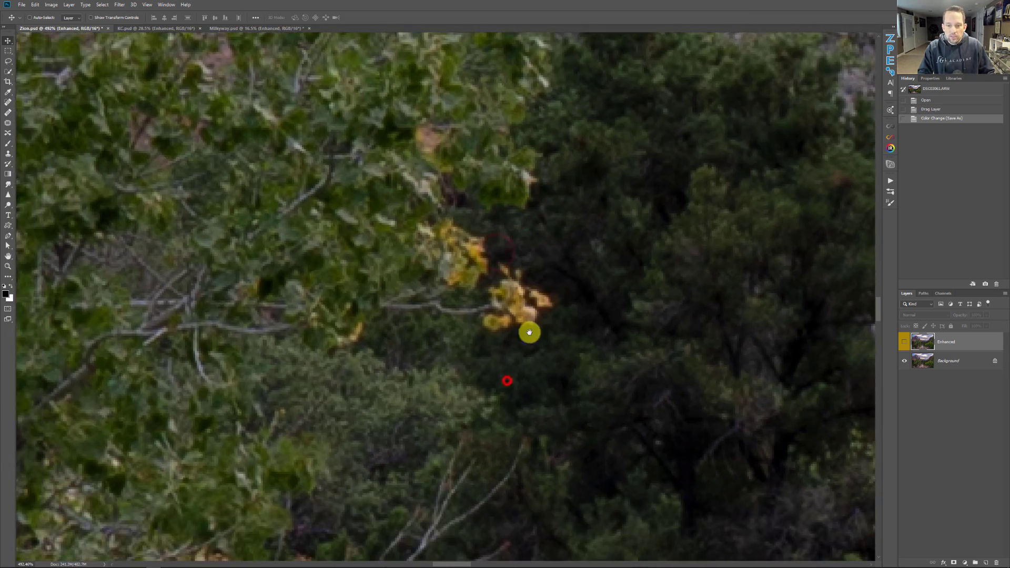
ctrl+click(540, 303)
alt+click(540, 303)
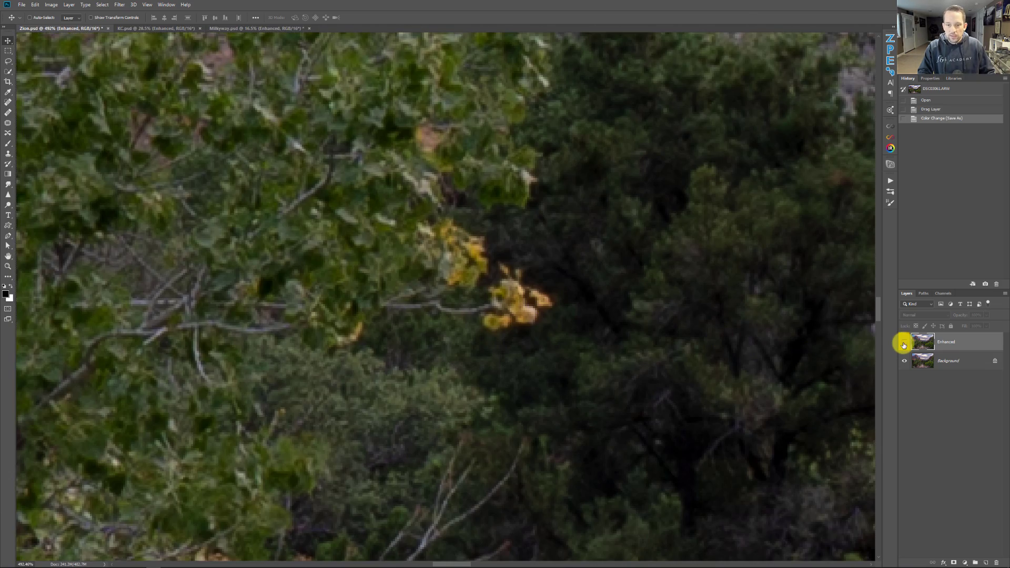
click(903, 344)
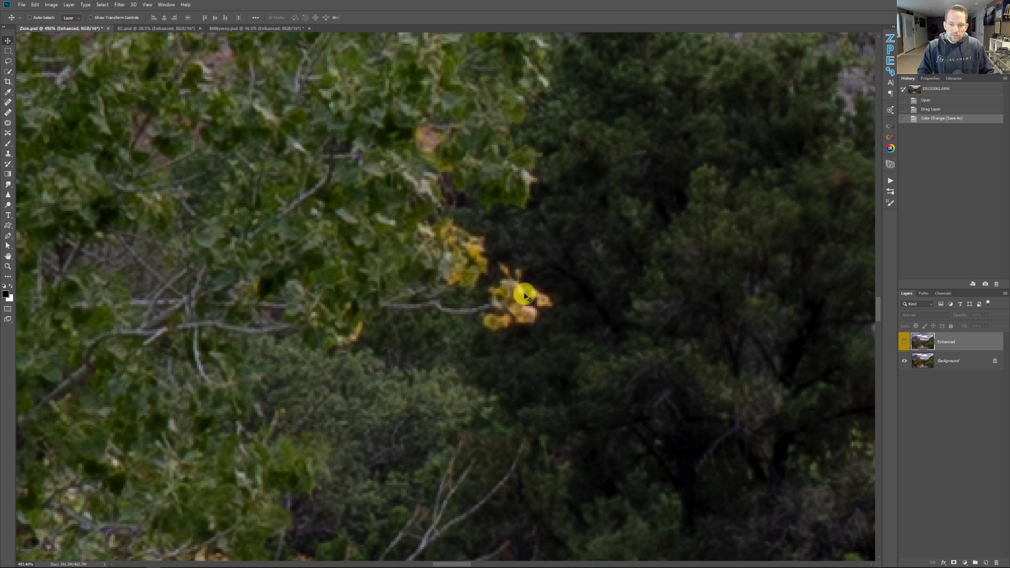
click(904, 343)
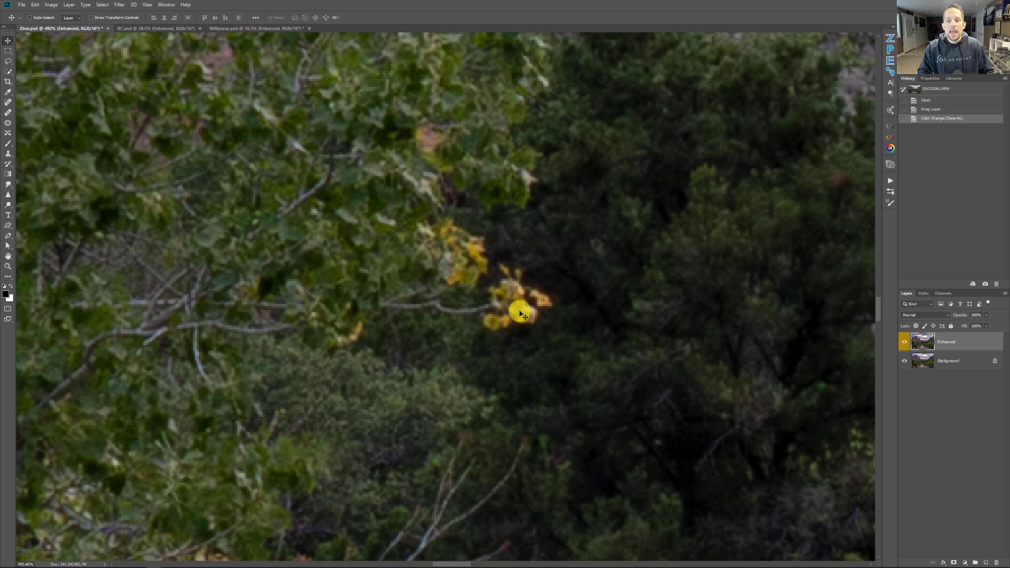
Step: Center the Enhance Detail ACR and LR folder window and widen it to show file details
mouse_move(92, 562)
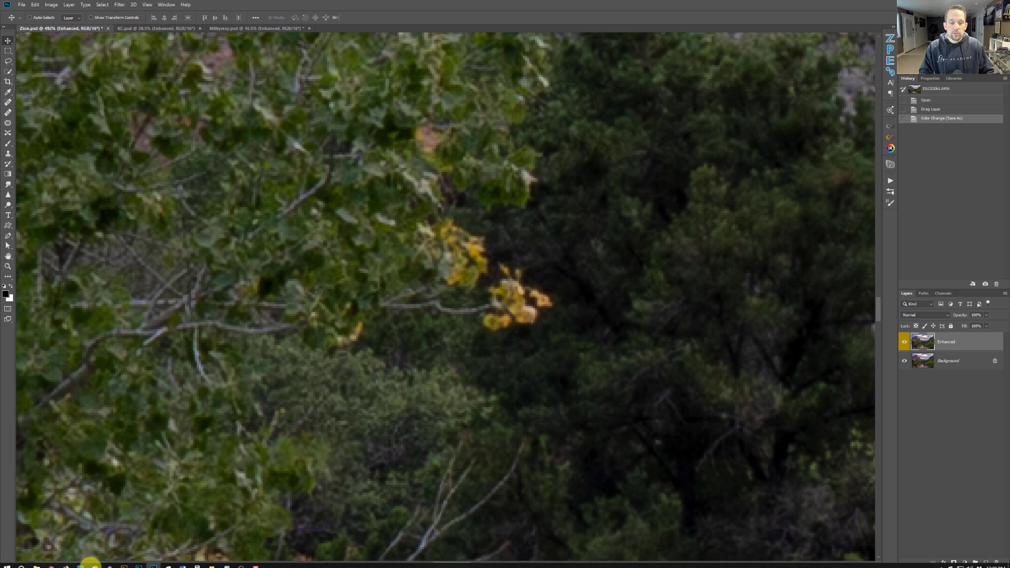
mouse_move(38, 562)
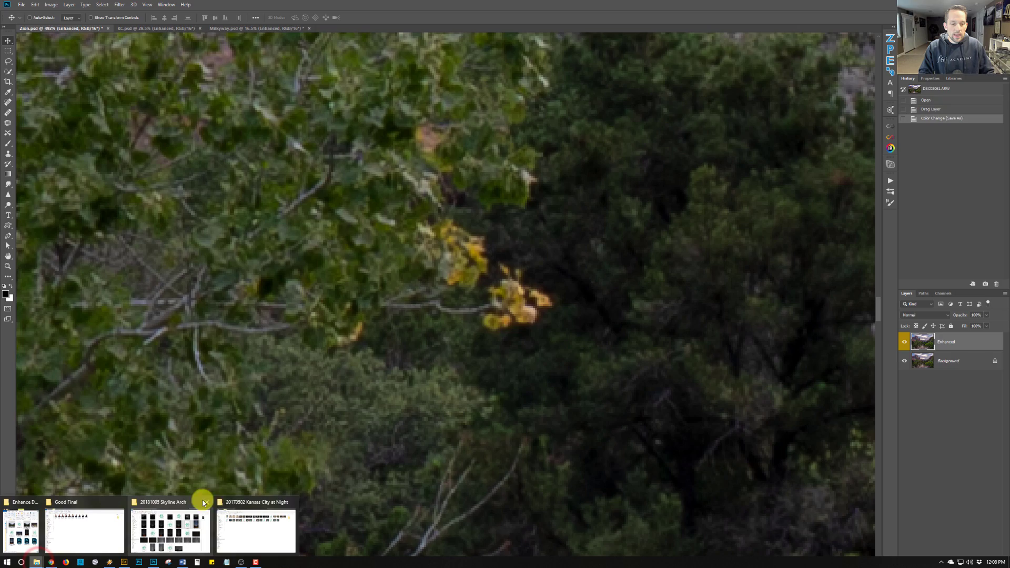
mouse_move(81, 503)
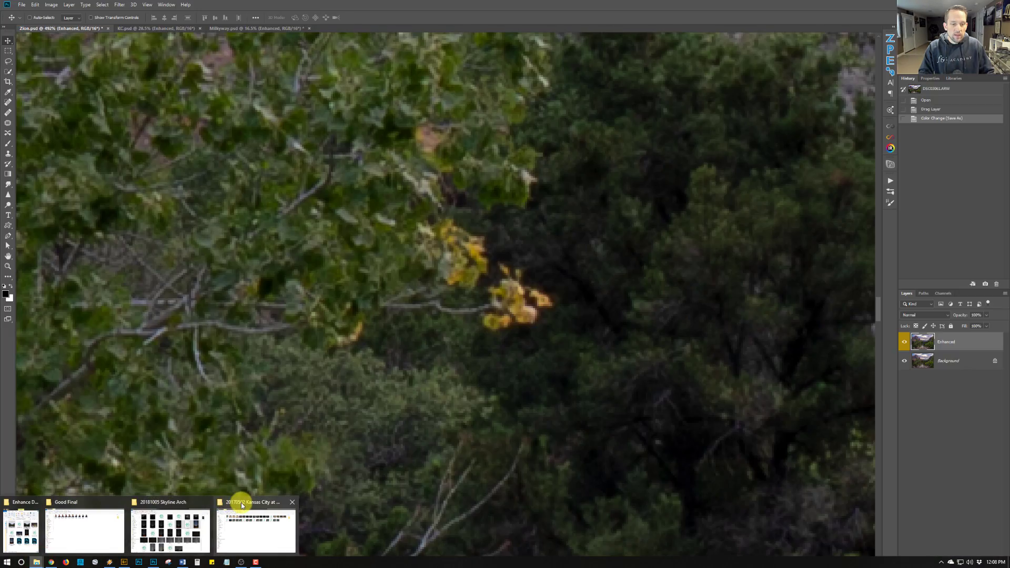
mouse_move(241, 503)
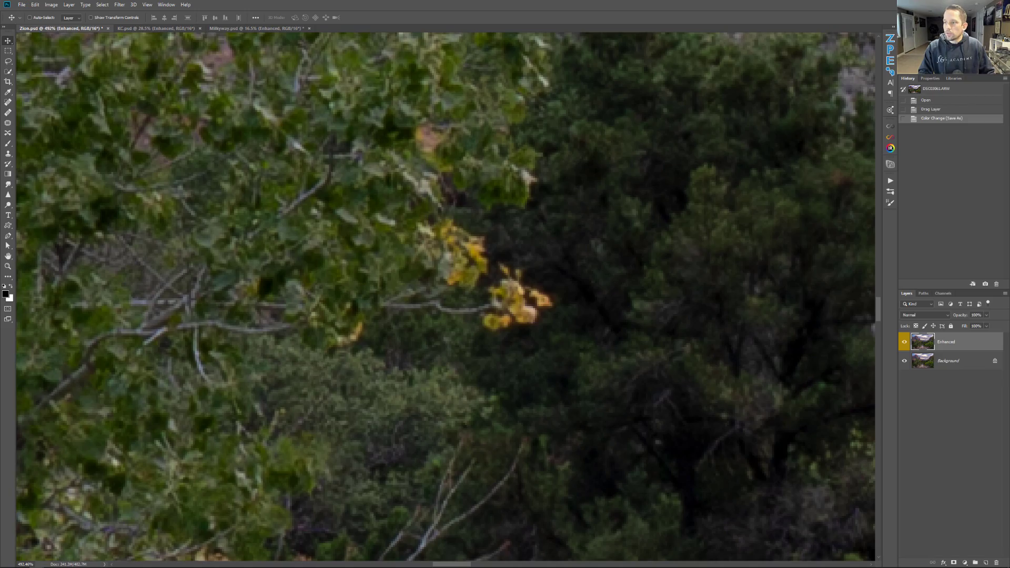
drag(903, 164, 422, 128)
drag(497, 238, 741, 234)
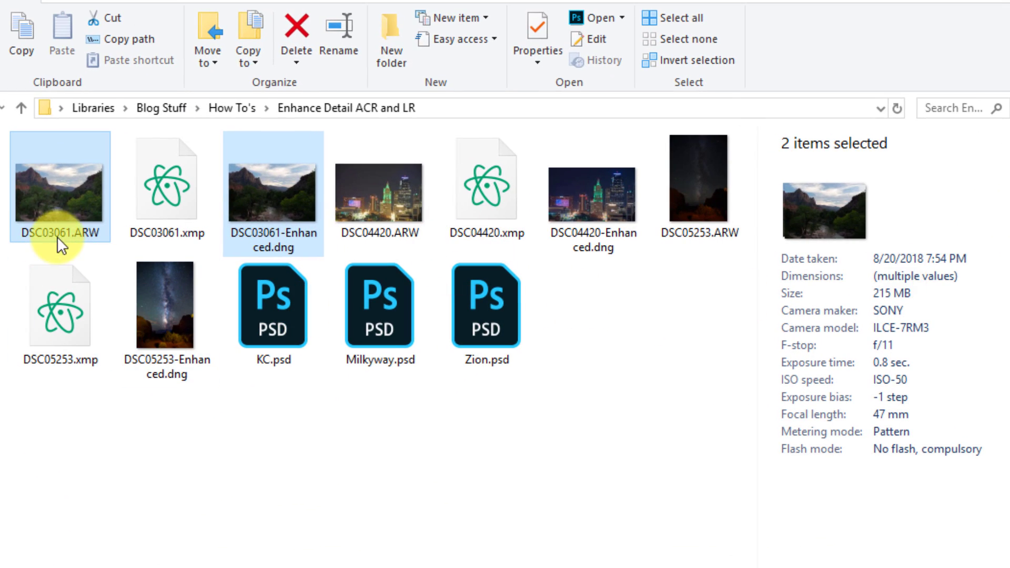
Step: Read the Details pane sizes: DSC03061.ARW at 41.4 MB and DSC03061-Enhanced.dng at 173 MB
click(58, 221)
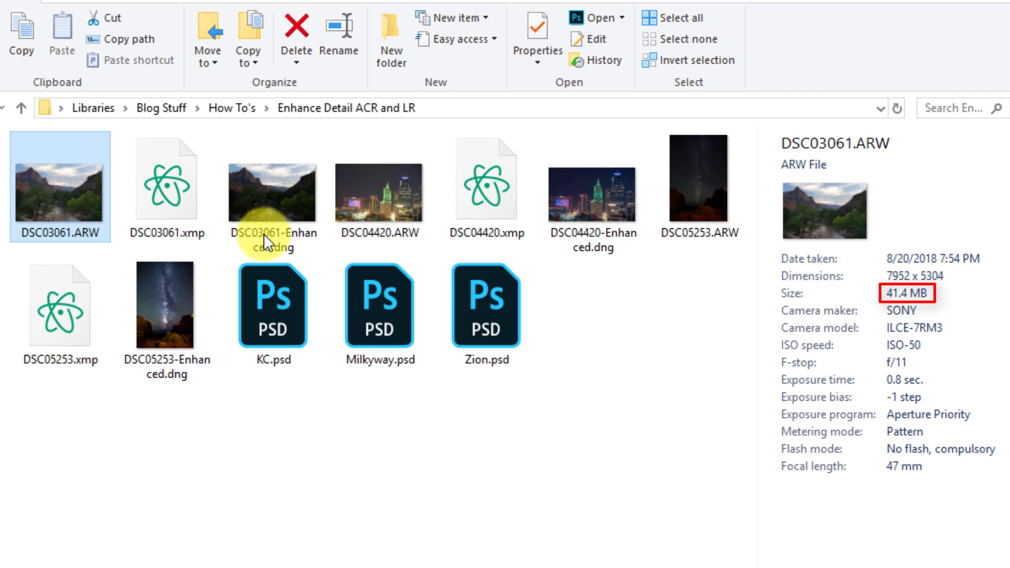
click(273, 204)
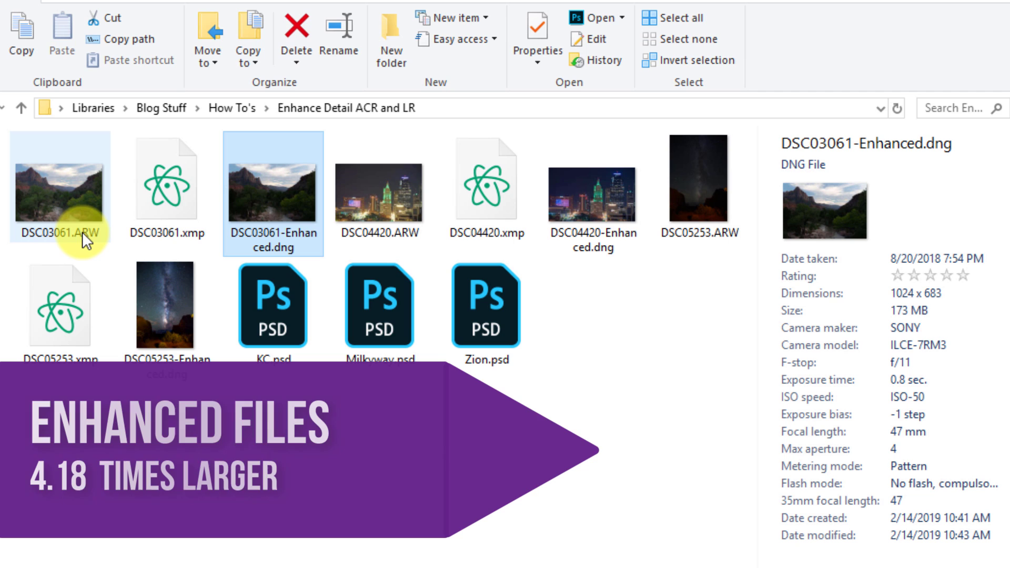
mouse_move(82, 231)
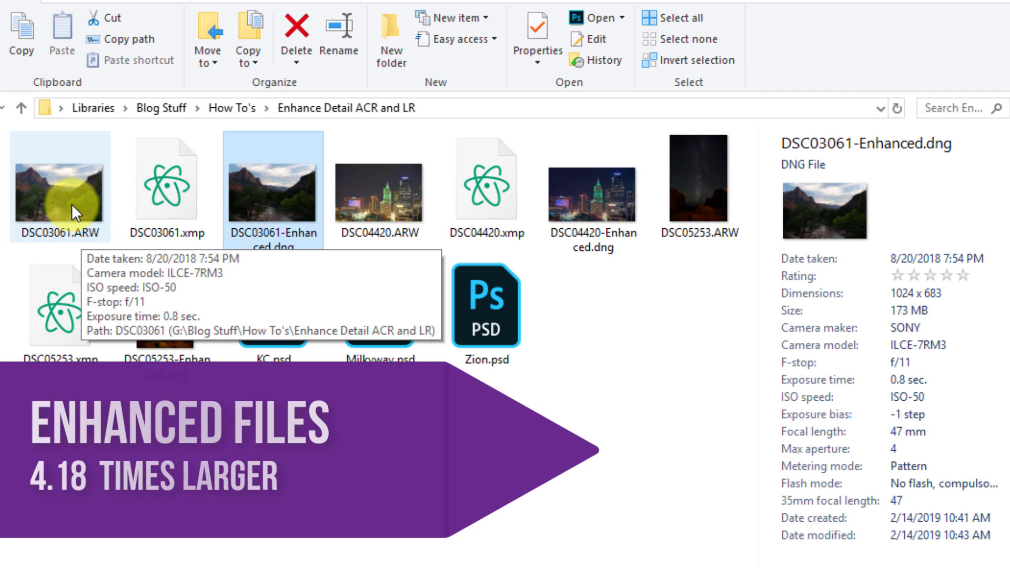
click(71, 204)
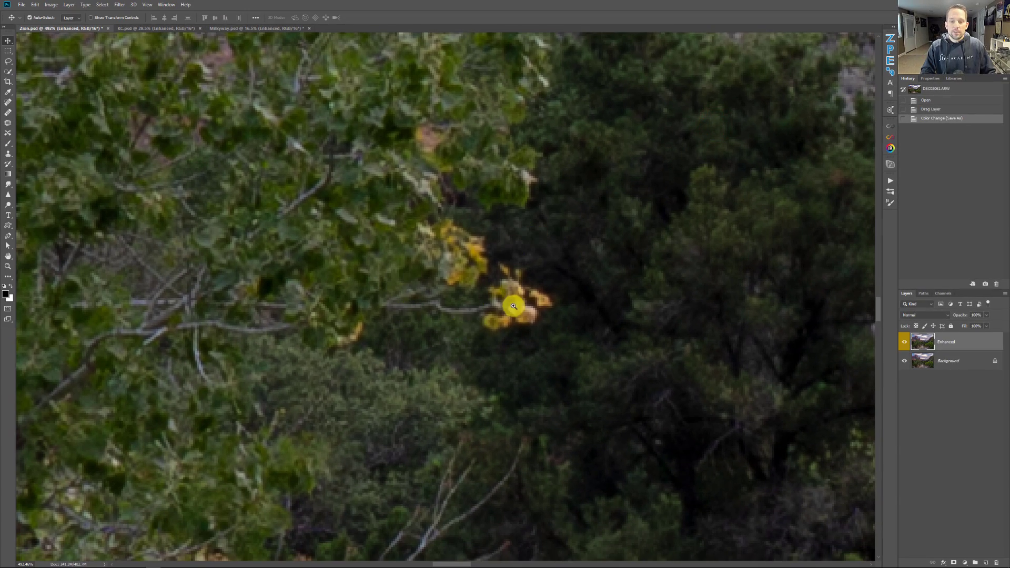
Step: View the Zion image at 100%, then bring the KC.psd skyline document forward
right_click(520, 313)
click(521, 318)
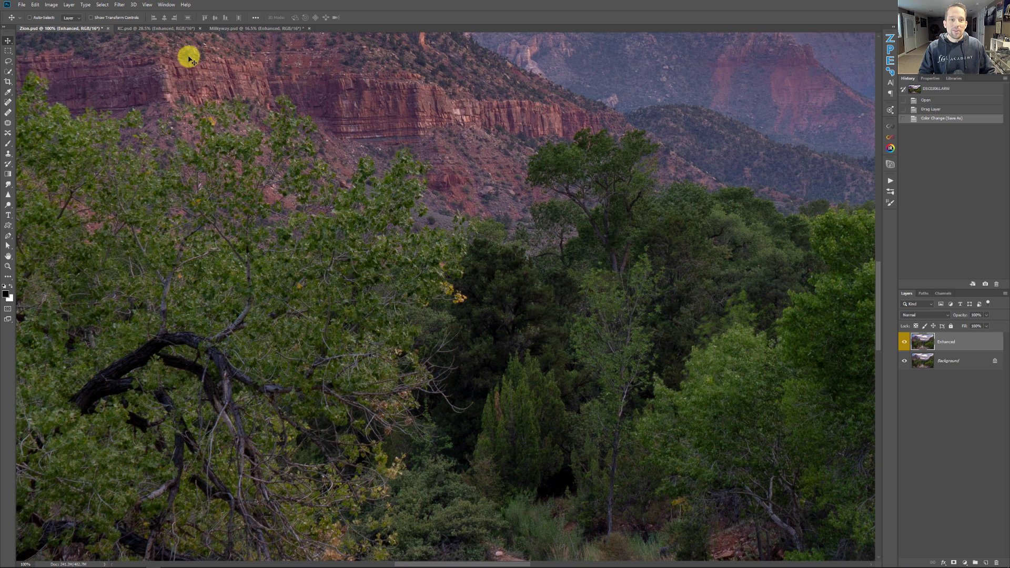
click(158, 28)
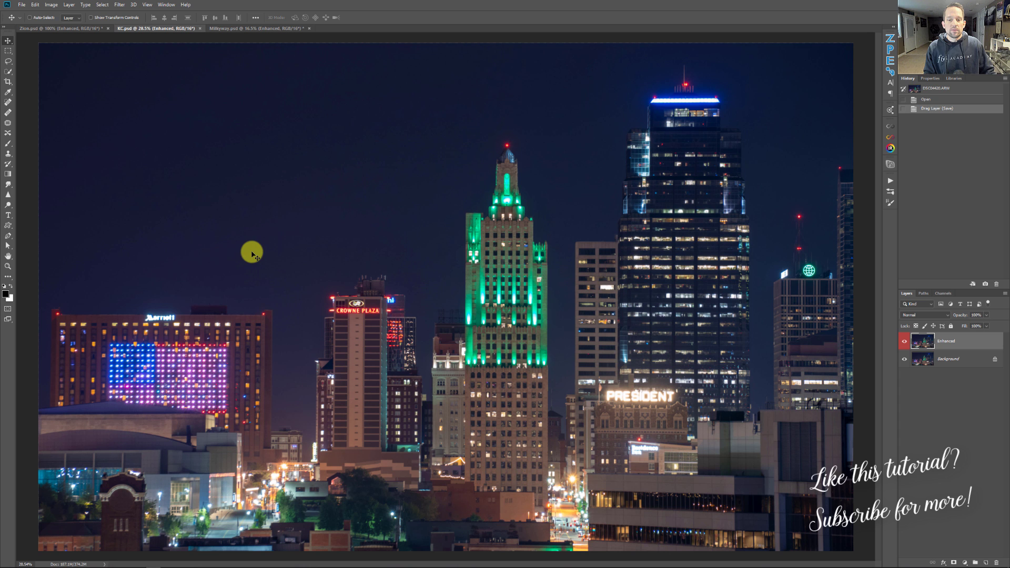
Step: Hide KC.psd's Enhanced layer to compare the office windows with the original Background
click(903, 345)
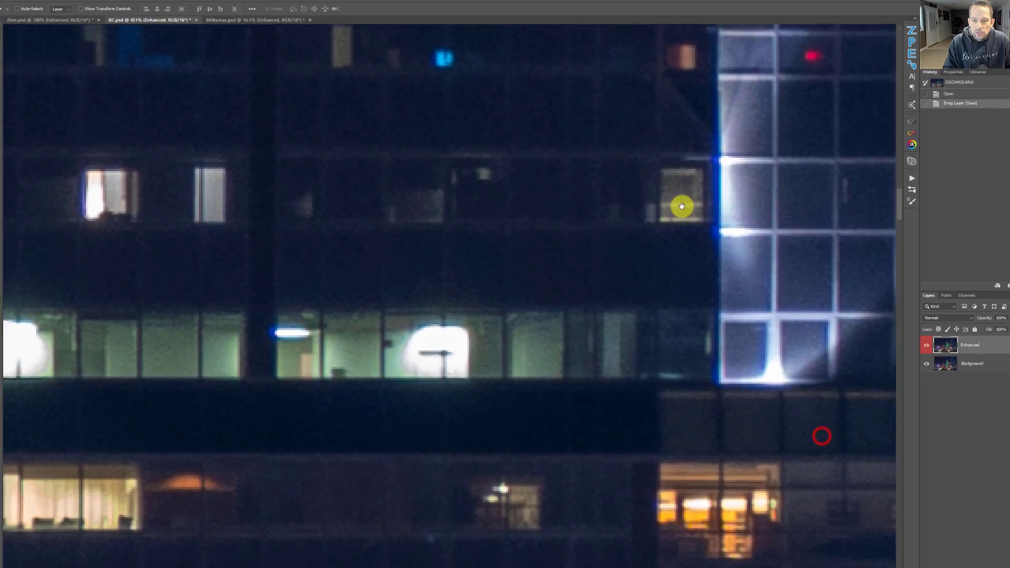
Step: Zoom onto the hotel's lit flag, then Fit on Screen to show the whole KC skyline
click(668, 207)
drag(643, 289, 331, 361)
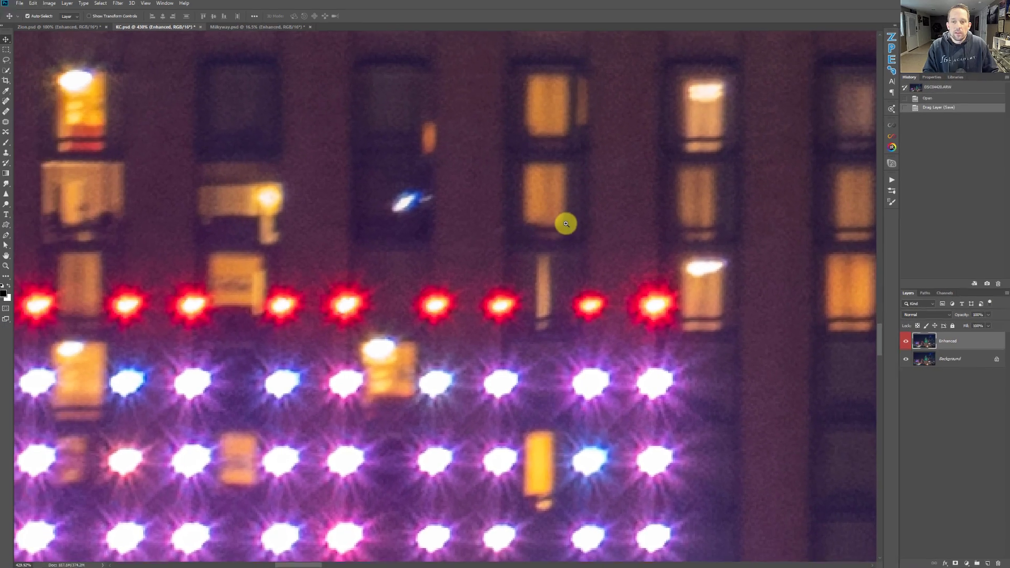
right_click(569, 228)
click(584, 234)
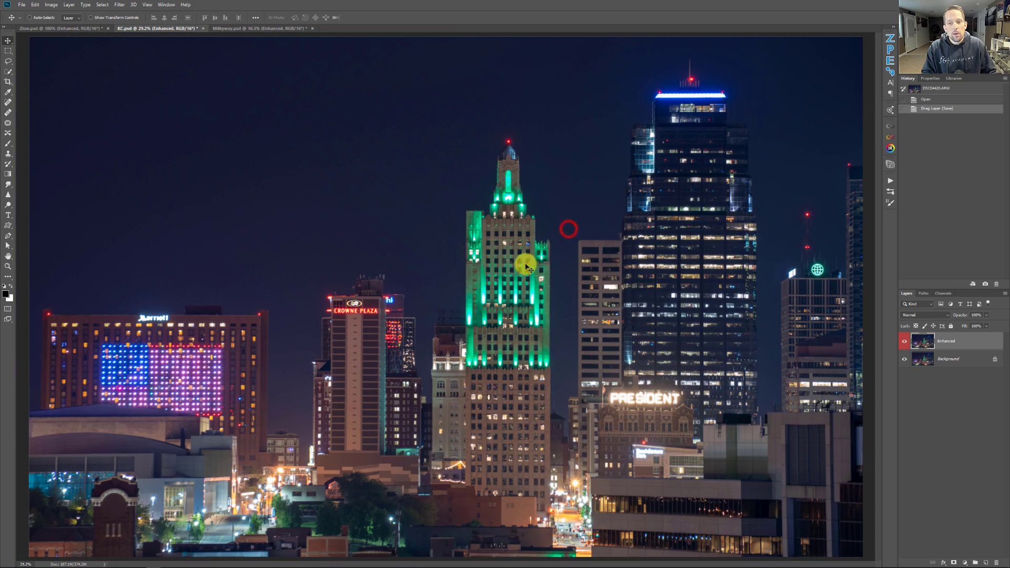
Step: In Milkyway.psd, zoom into the star field and hide the Enhanced layer to compare
click(262, 30)
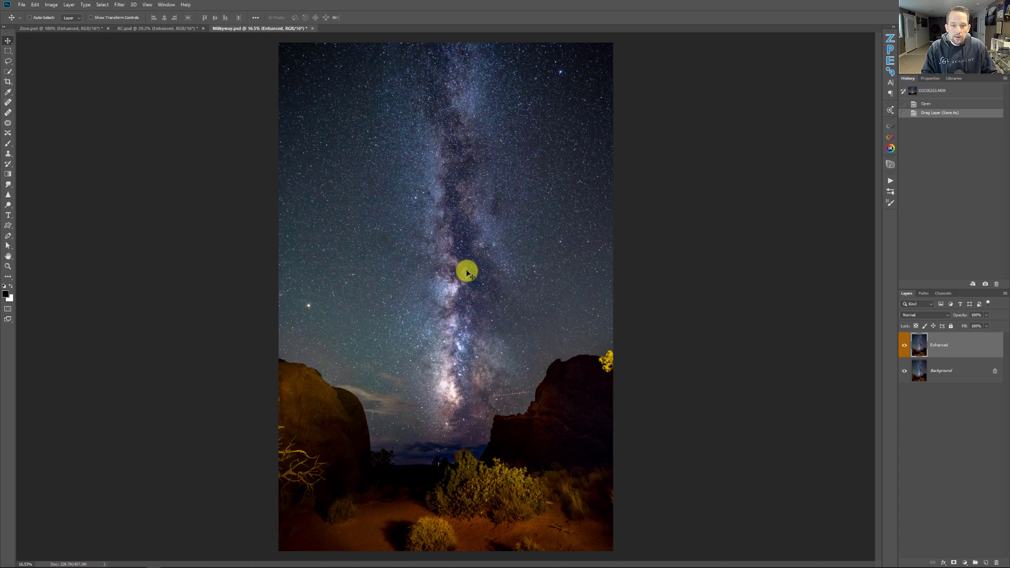
key(ctrl+space)
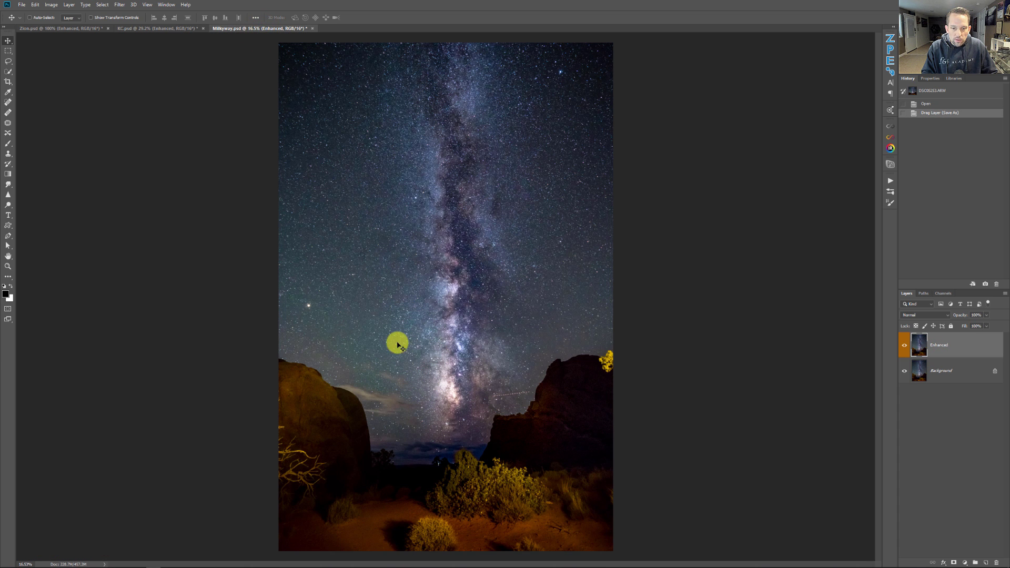
drag(411, 366, 501, 377)
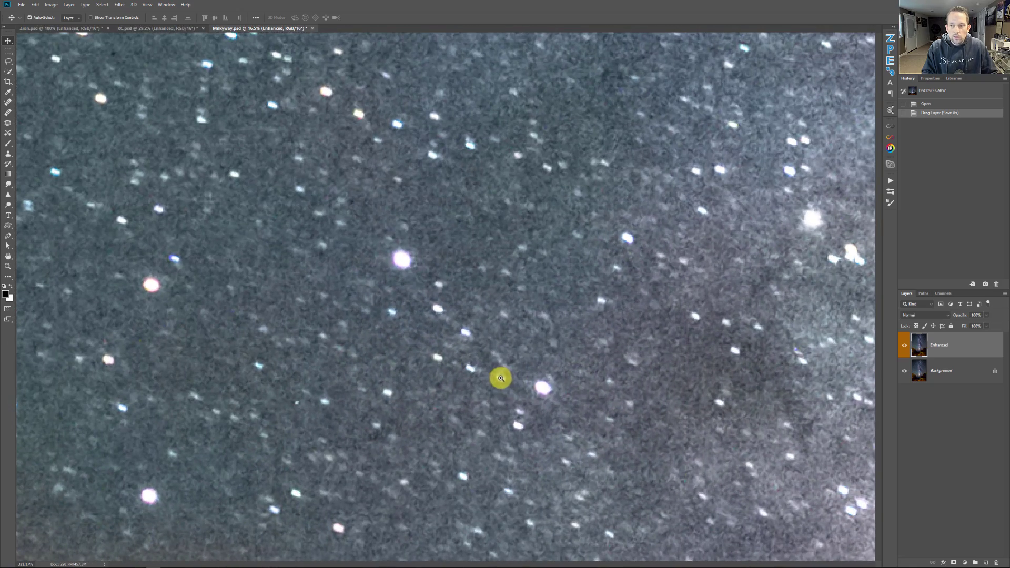
click(905, 346)
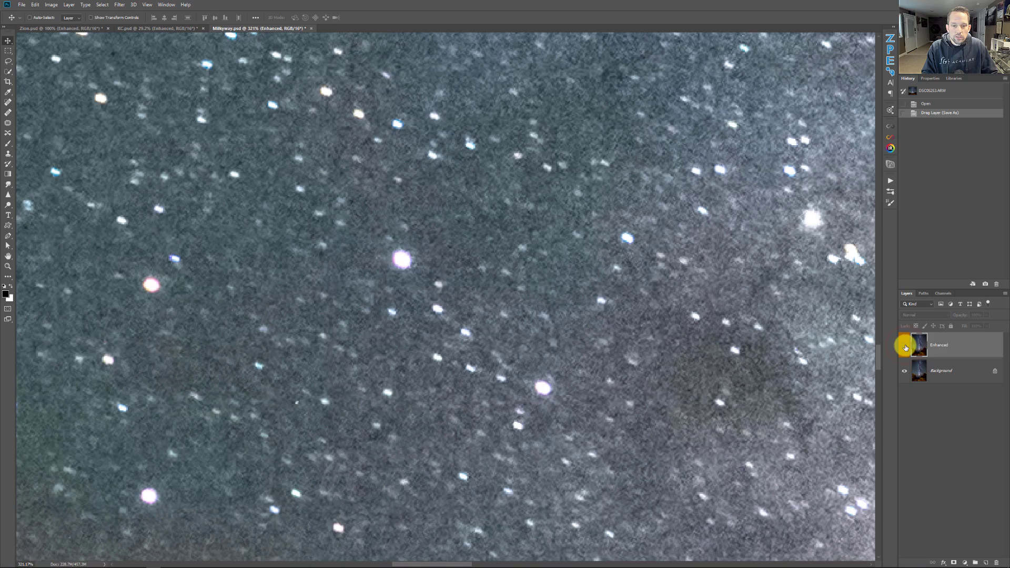
drag(385, 385, 397, 388)
drag(326, 322, 374, 327)
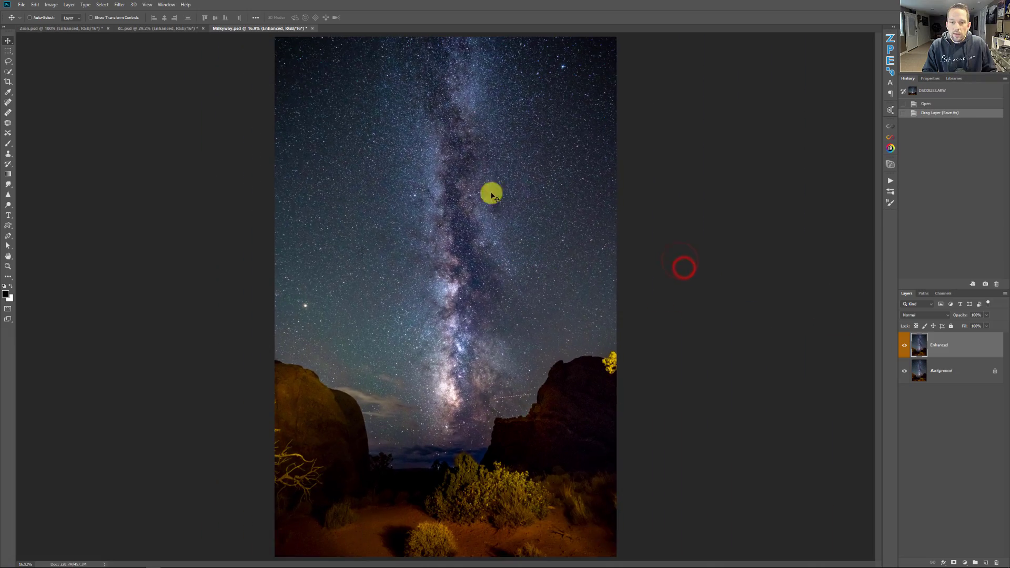
Step: Zoom deep into another patch of stars and toggle the Enhanced layer off and on
drag(447, 151, 541, 194)
drag(539, 244, 487, 199)
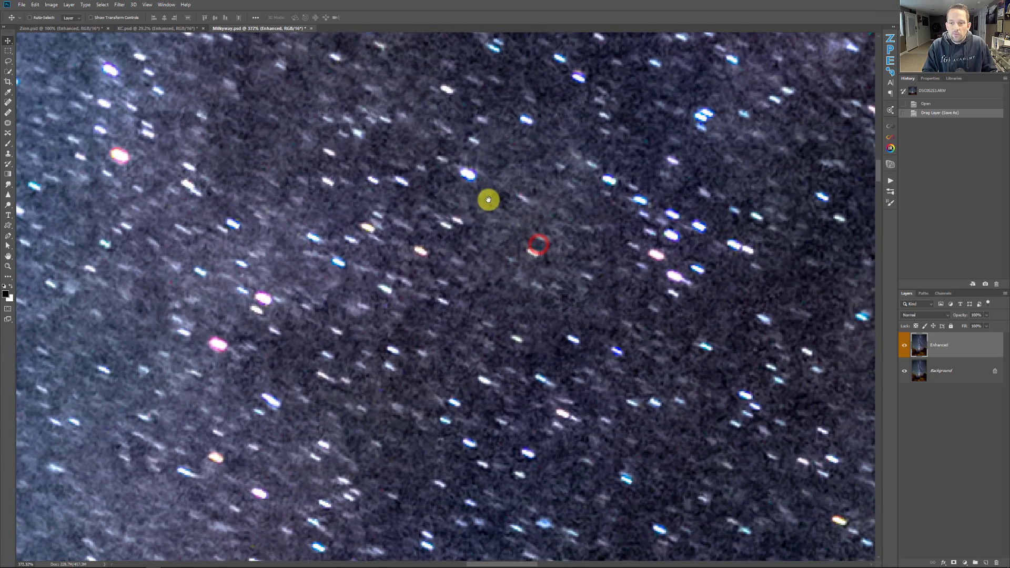
click(904, 346)
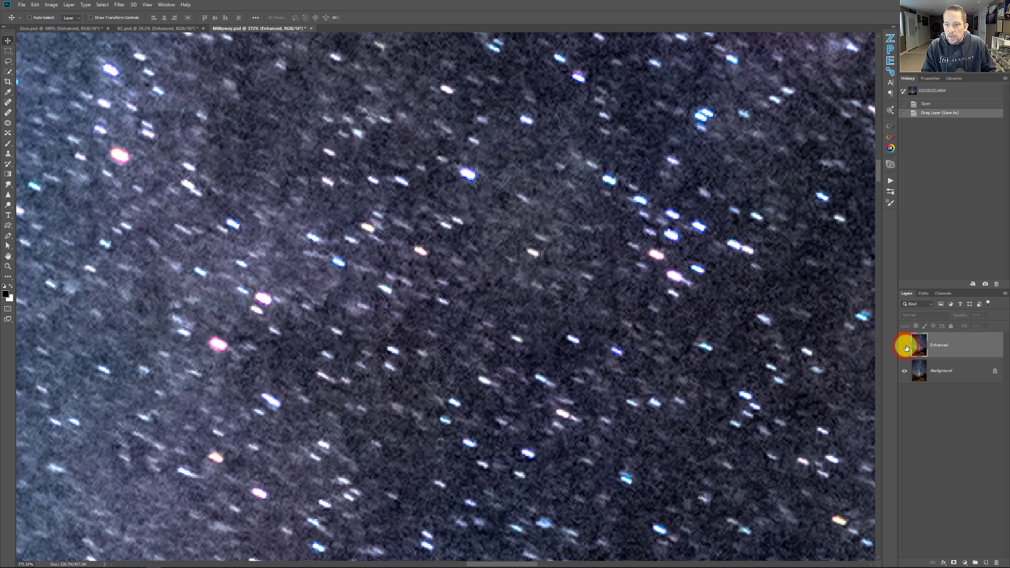
click(905, 346)
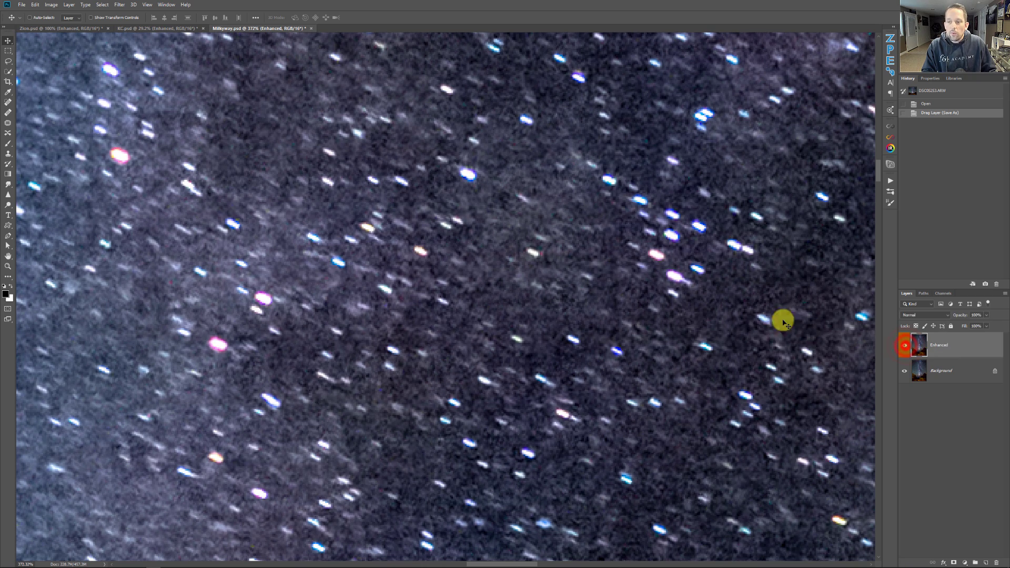
Step: Fit the whole Milky Way image on screen with Ctrl+0
key(ctrl+0)
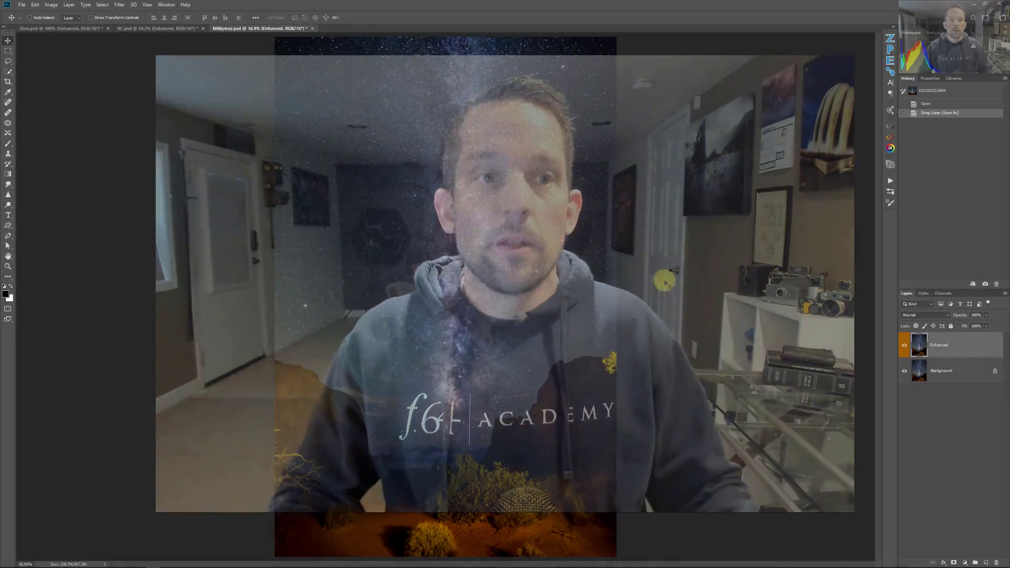
Step: Bring Zion.psd to the front and fit the whole canyon image on screen
click(66, 27)
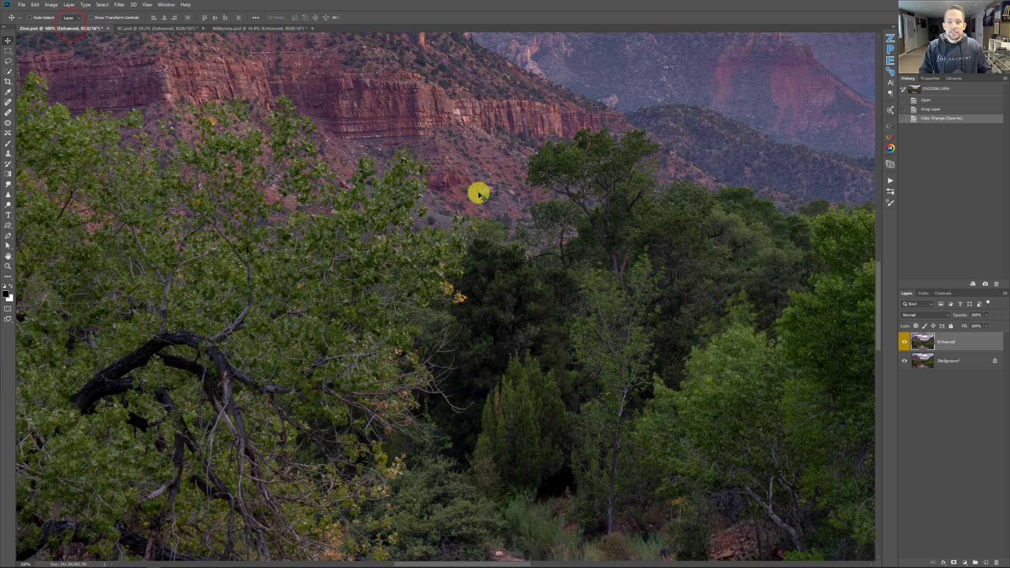
right_click(544, 221)
click(548, 229)
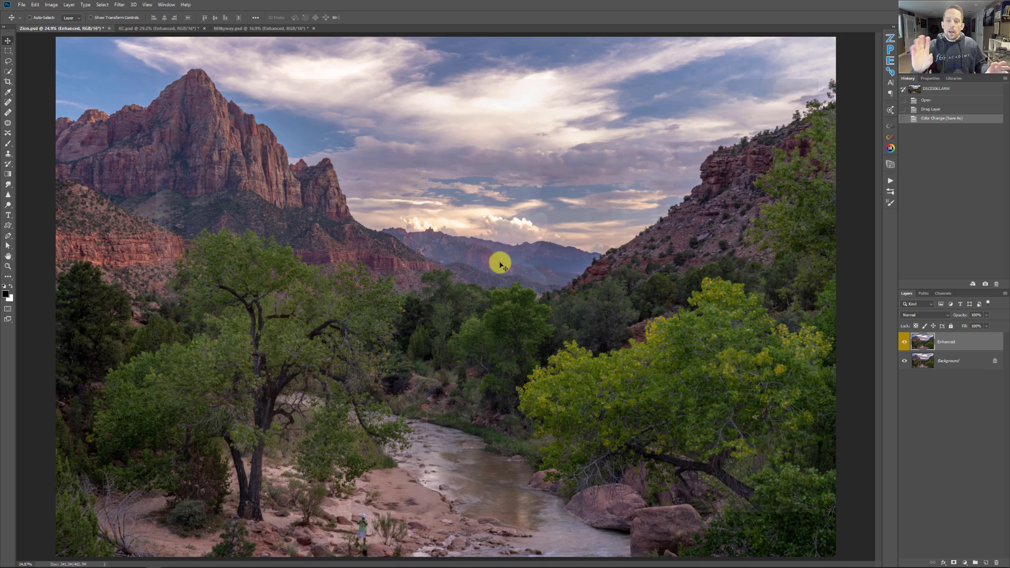
Step: Add an Enhanced Contrast 2 layer to Zion.psd from the Zone System Express Effects
click(889, 38)
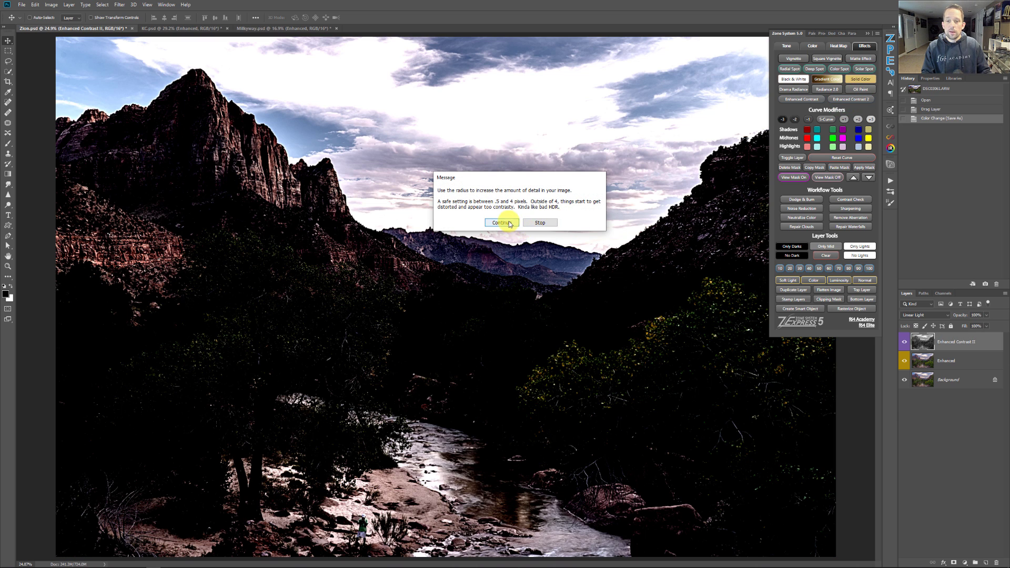
Step: Zoom to 200% on the Watchman cliffs and apply a 2-pixel High Pass radius
click(510, 221)
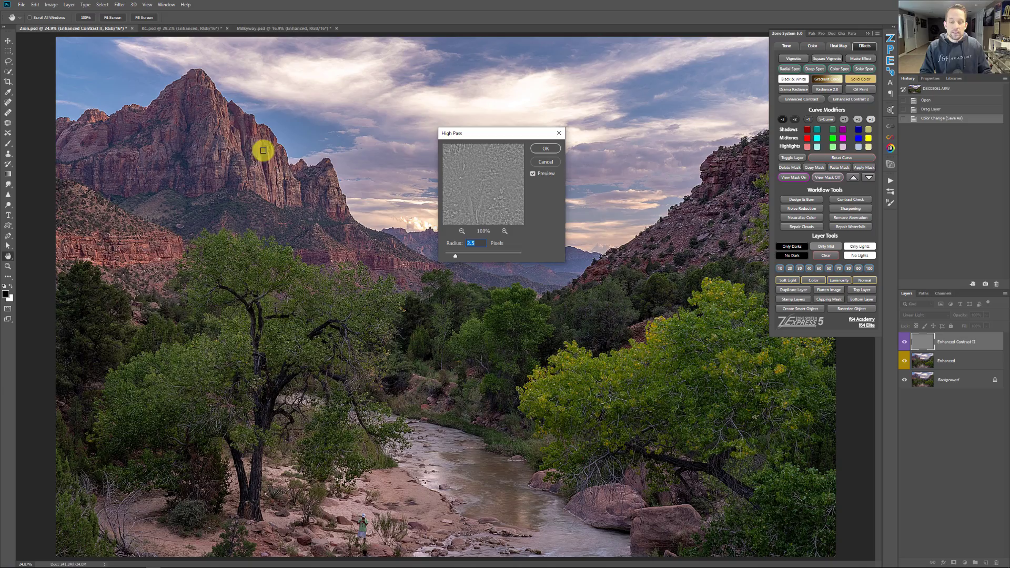
drag(242, 153, 275, 177)
click(276, 176)
click(286, 171)
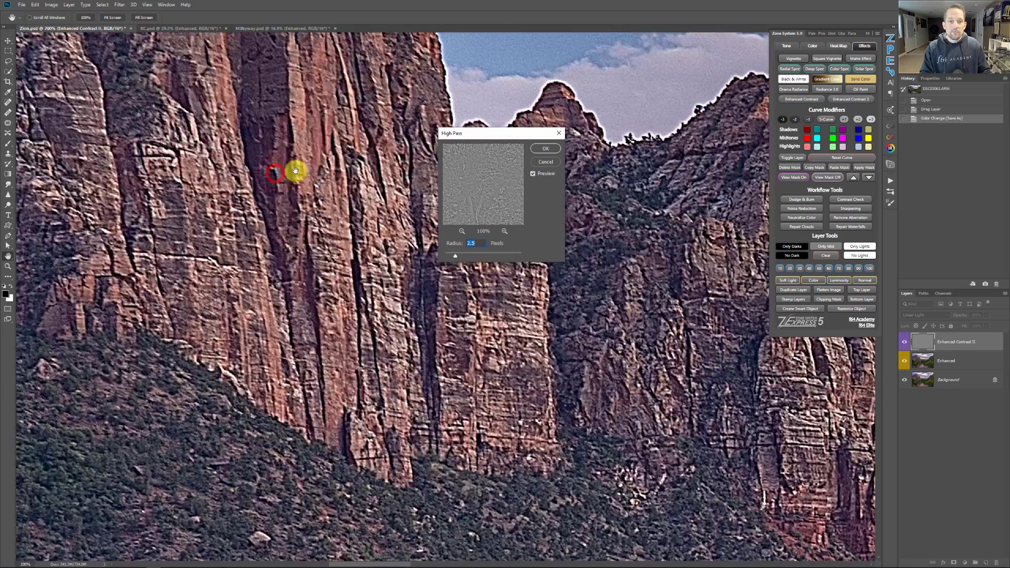
click(293, 177)
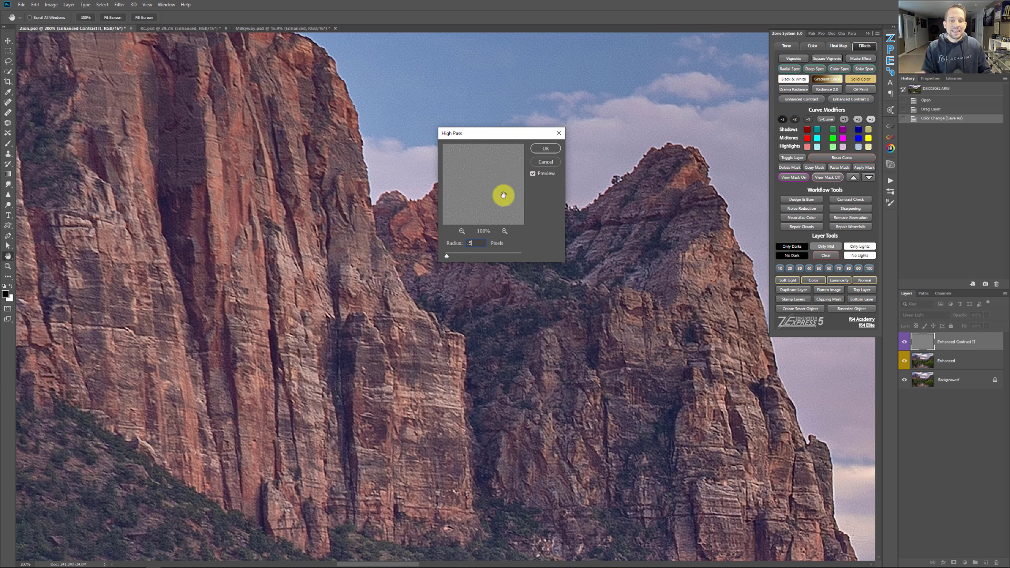
click(546, 150)
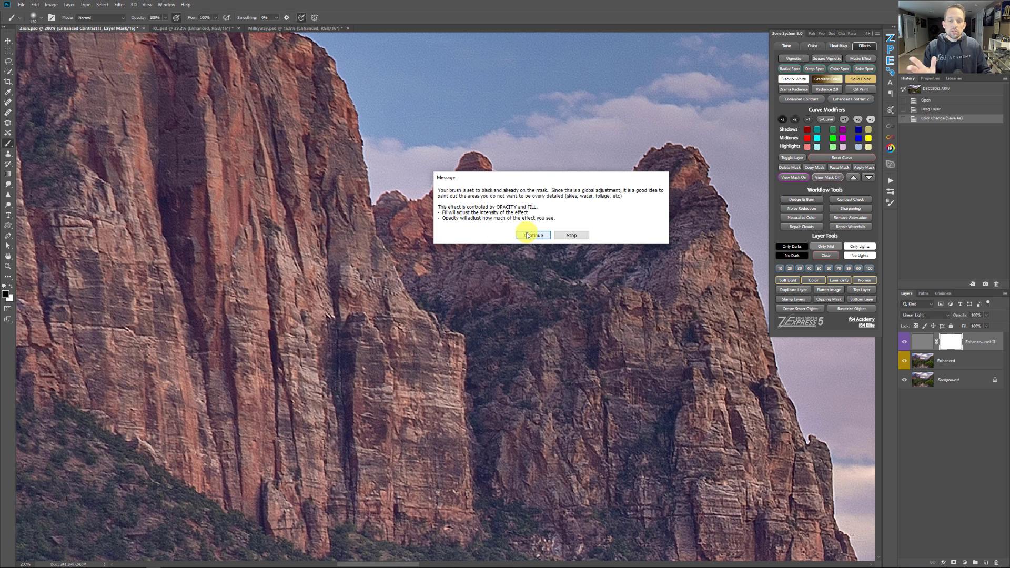
Step: Dismiss the masking advice and toggle Enhanced Contrast II to compare the cliff detail
click(528, 235)
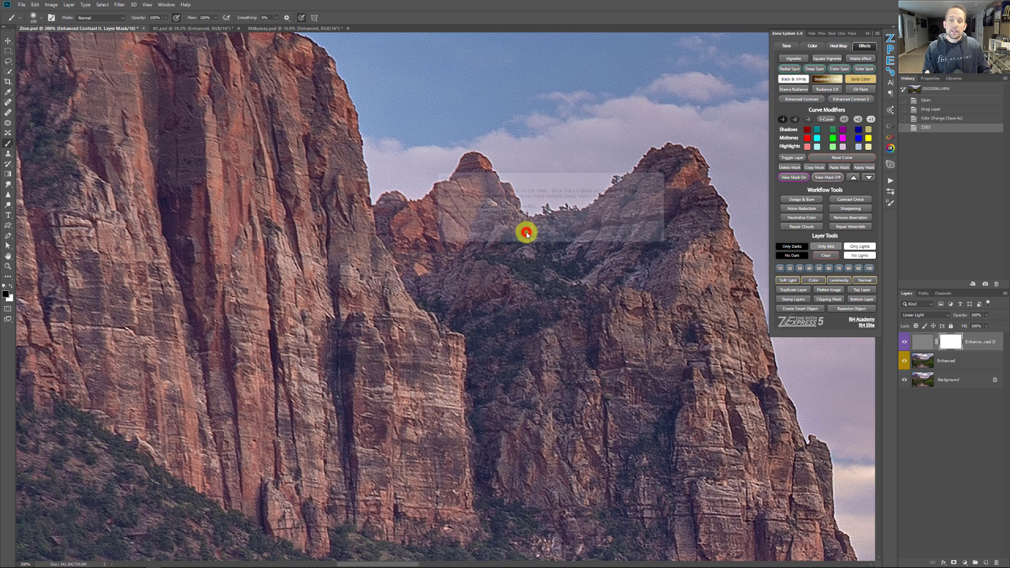
click(904, 341)
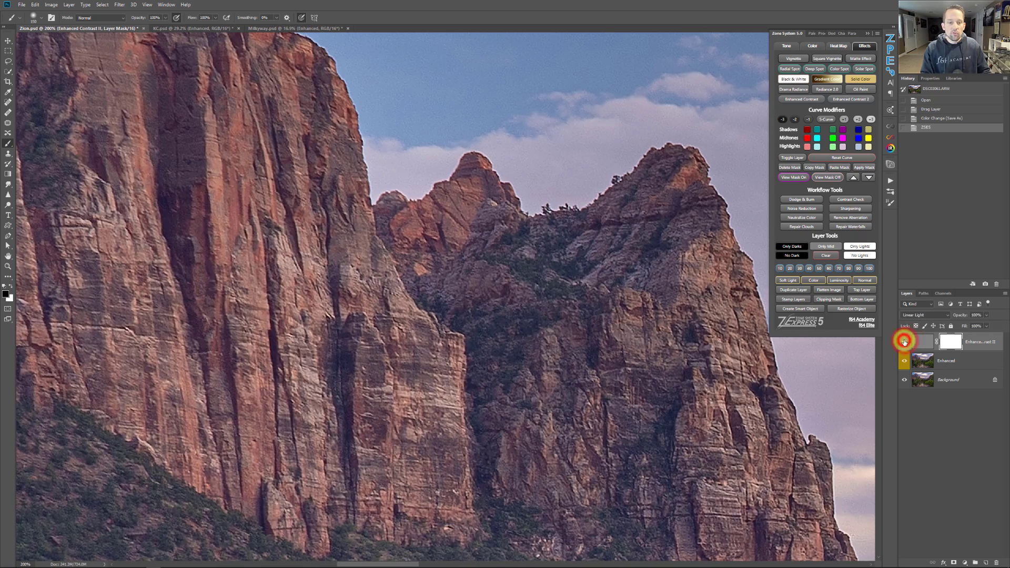
click(904, 341)
drag(240, 273, 262, 280)
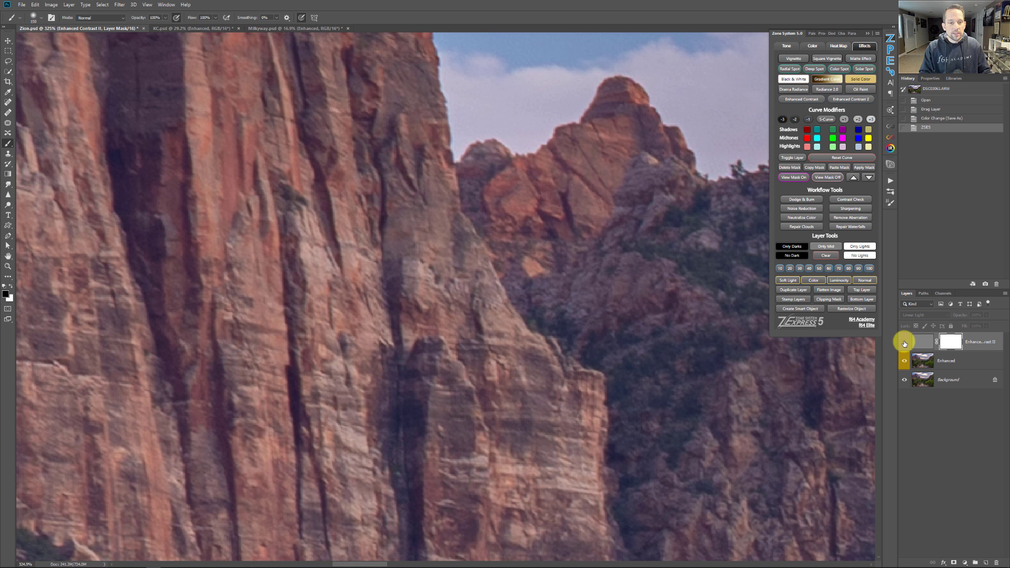
click(904, 343)
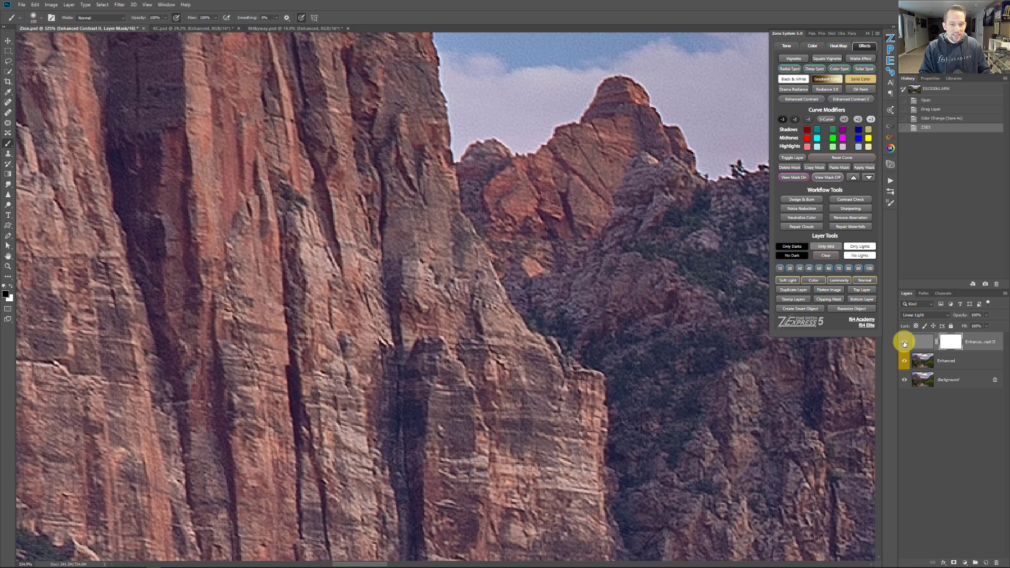
Step: Apply No Dark so the layer spares the darkest shadows, then recheck the comparison
click(790, 256)
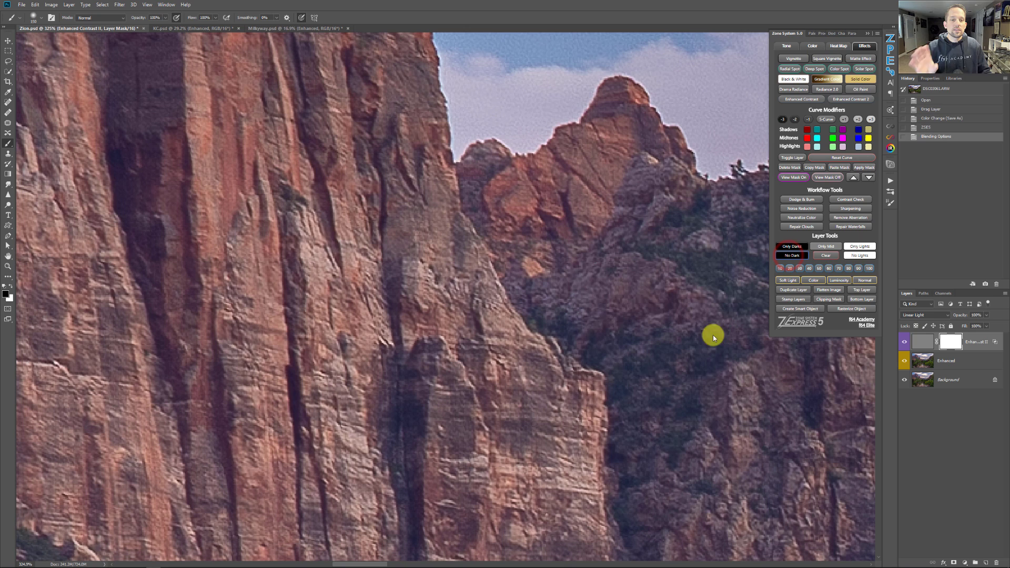
click(904, 343)
click(903, 343)
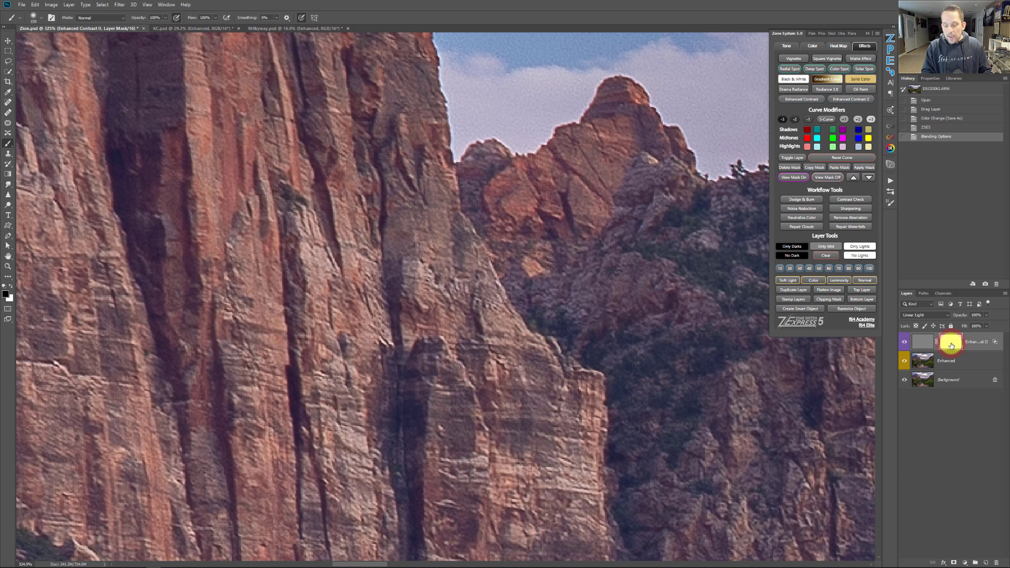
Step: Invert the layer mask and paint white over the cliff faces with a 300-pixel brush
key(ctrl+i)
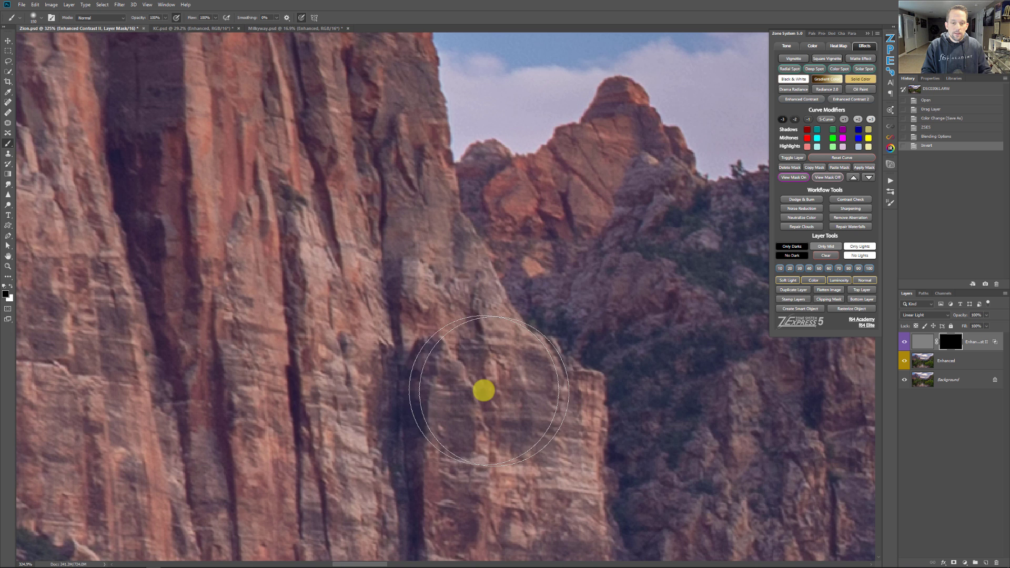
drag(466, 369, 428, 354)
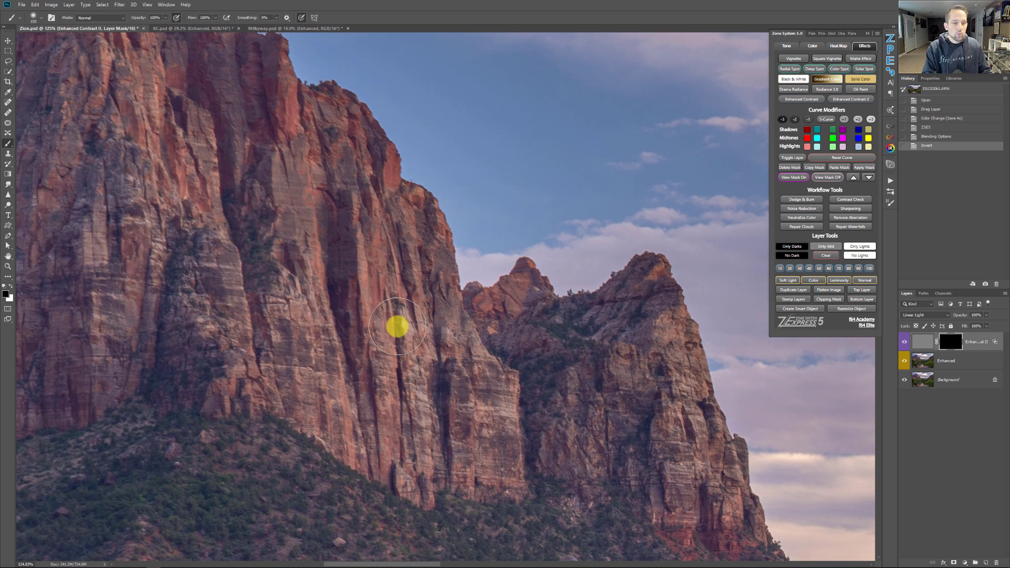
key(x)
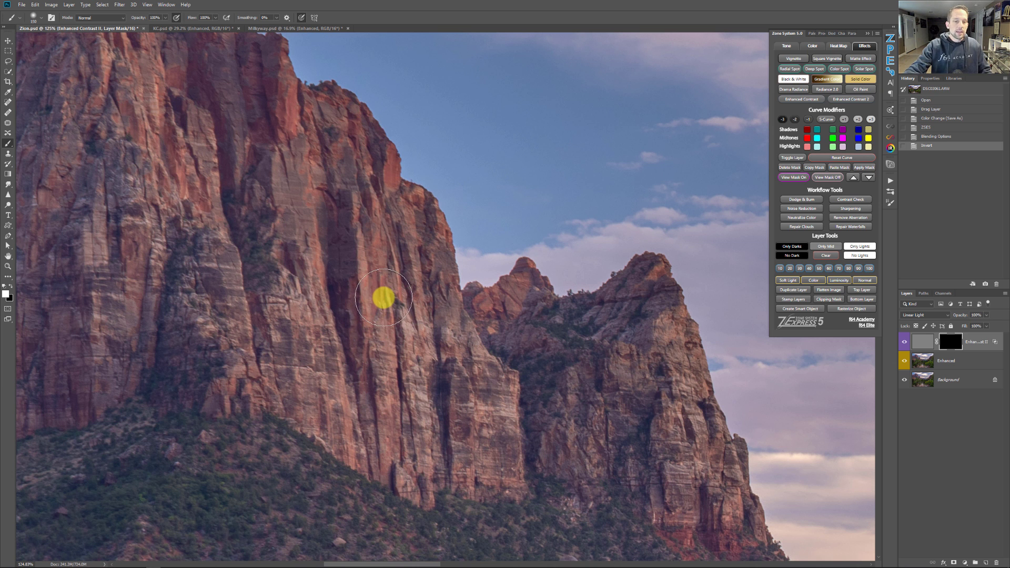
click(385, 310)
click(384, 337)
key(bracketright)
key(bracketright)
key(bracketright)
key(bracketright)
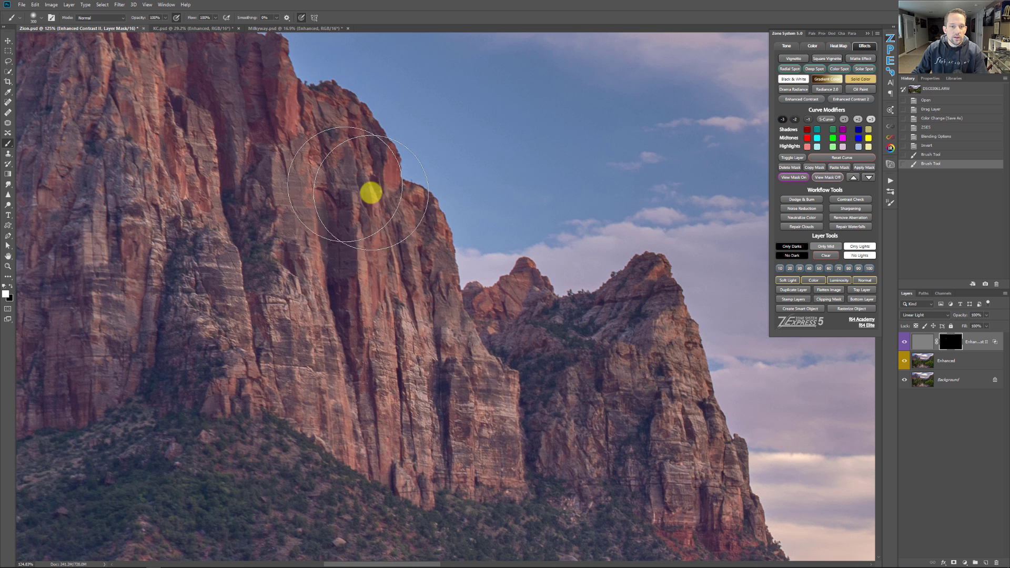
click(476, 329)
click(507, 347)
click(540, 368)
Step: Return to the layer mask and paint the effect onto the lower cliff
key(ctrl+2)
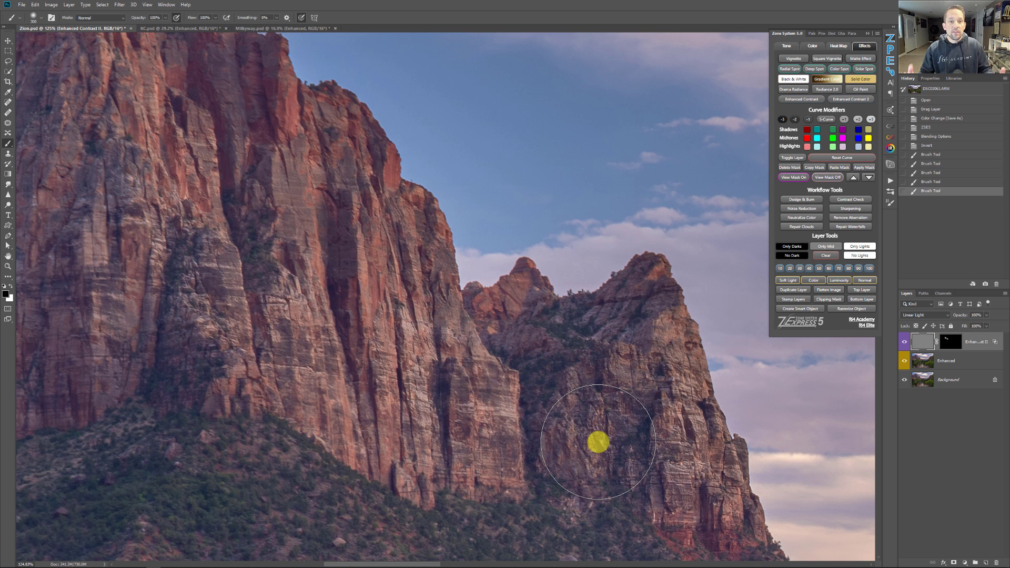
key(ctrl+backslash)
key(x)
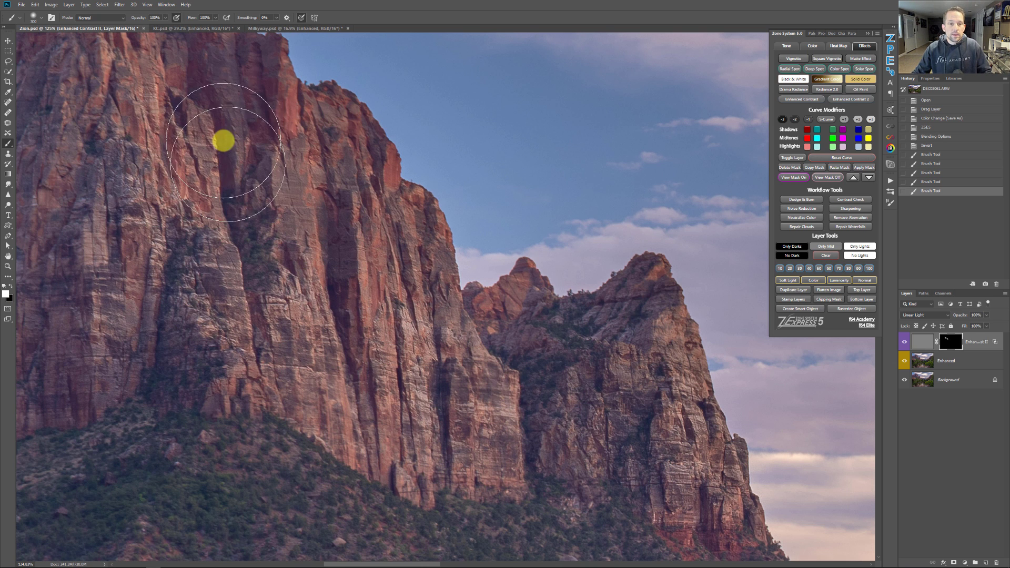
click(460, 466)
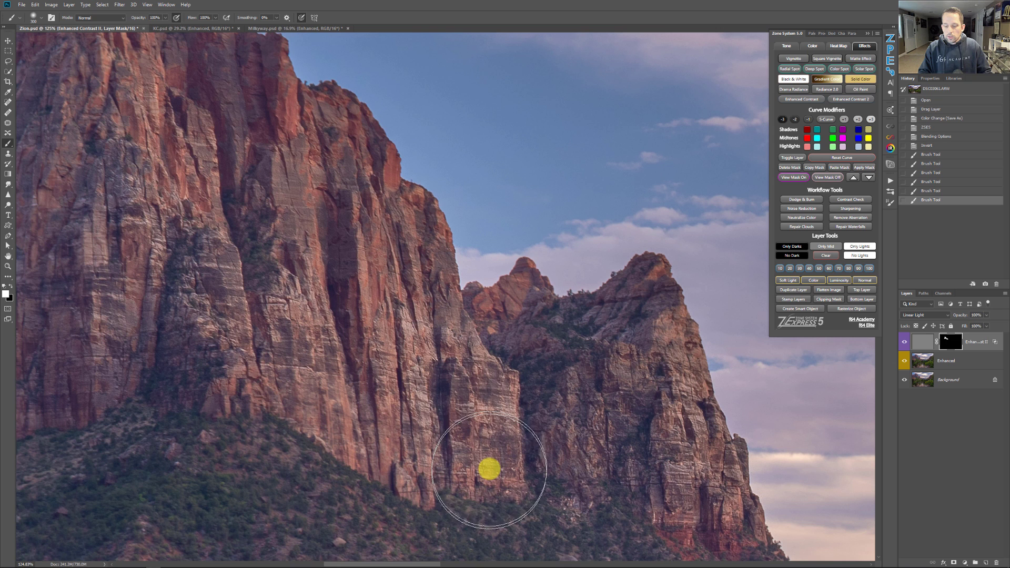
drag(481, 427, 498, 430)
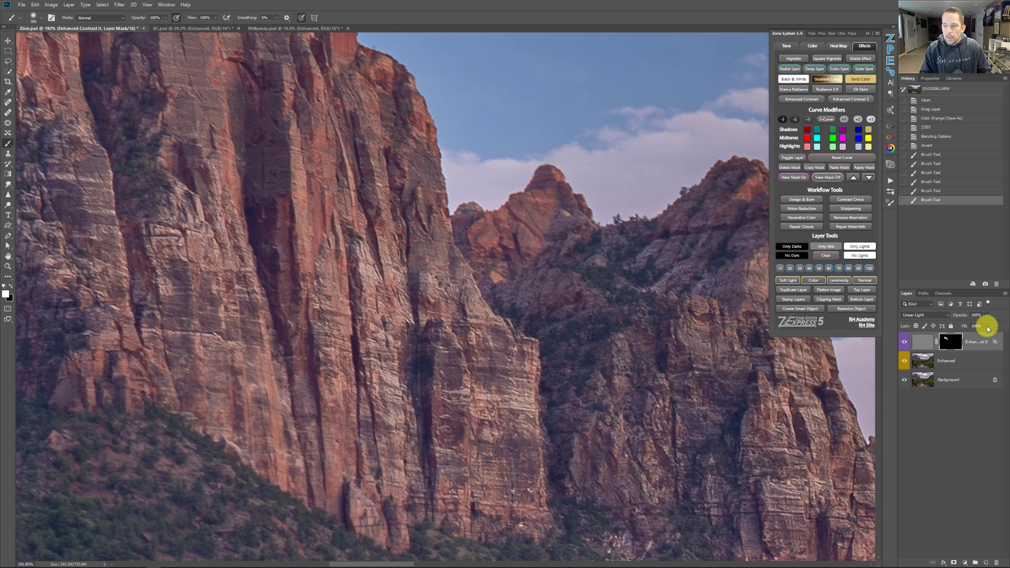
Step: Lower the Enhanced Contrast II fill to 70%, compare before and after, and fit on screen
click(986, 326)
drag(984, 335, 982, 337)
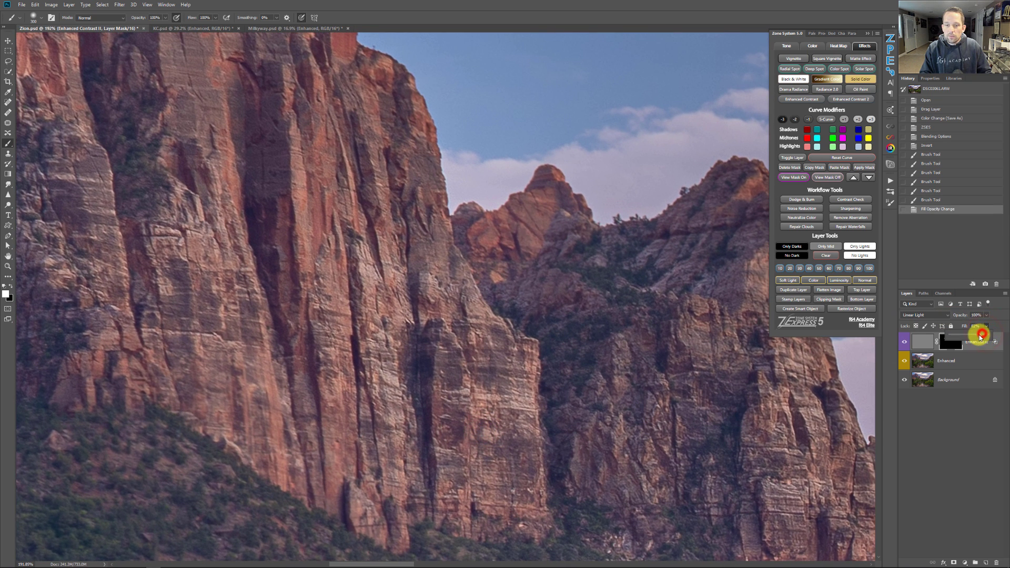
click(903, 343)
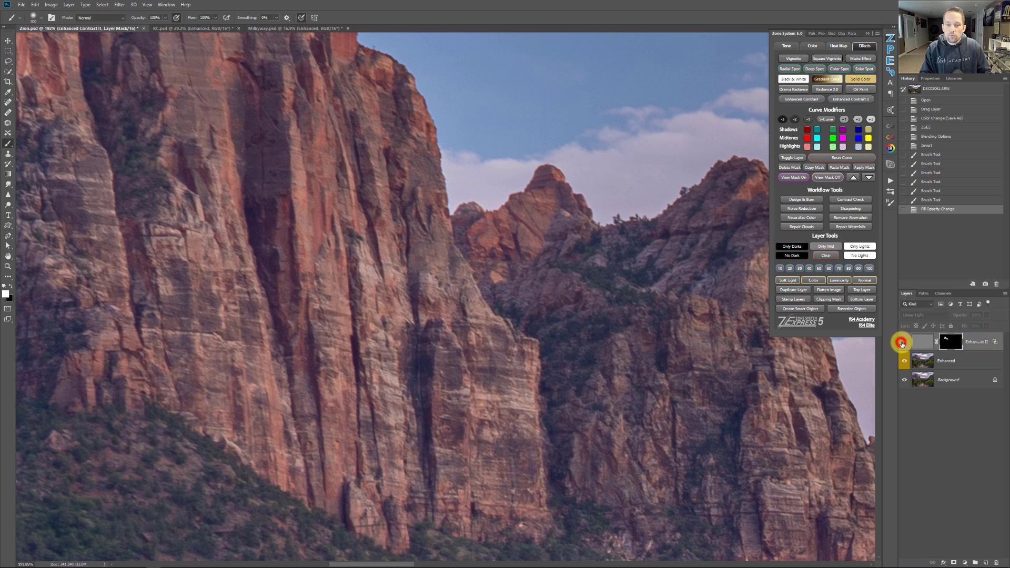
click(903, 343)
click(902, 343)
click(902, 343)
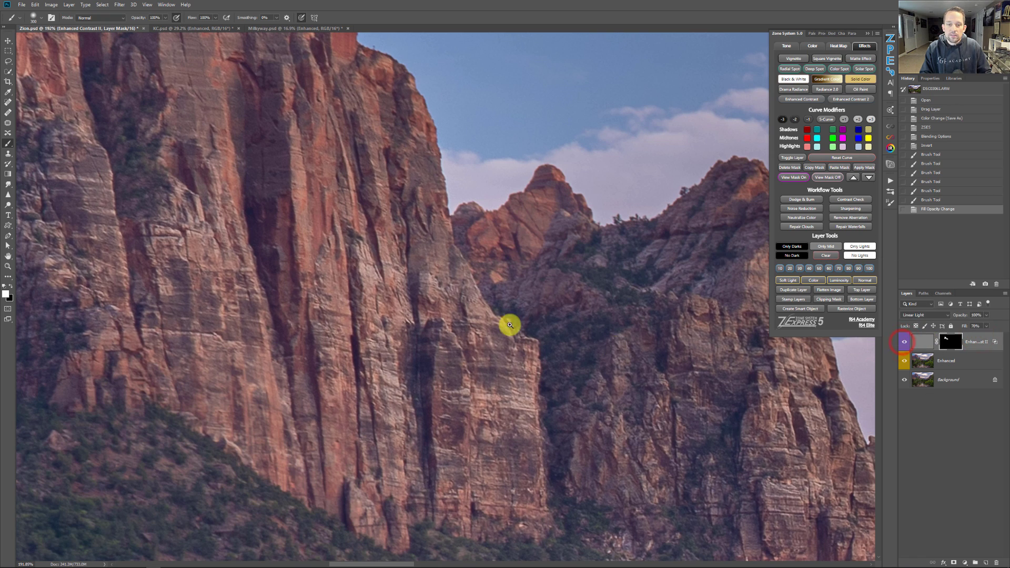
right_click(495, 318)
click(496, 319)
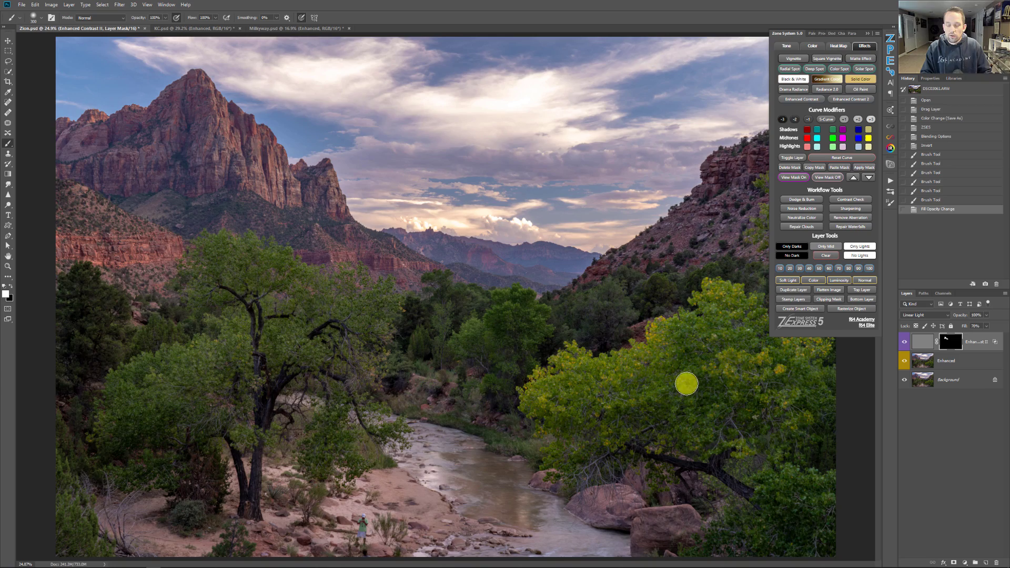
Step: Paint the sharpening onto the right and left trees with a 600-pixel white brush
scroll(692, 361, up, 5)
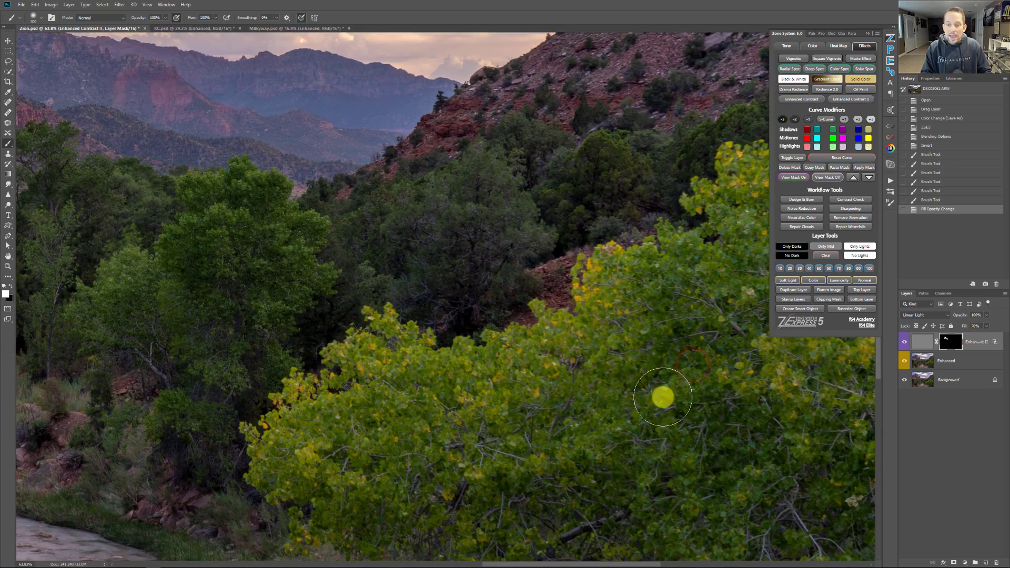
key(bracketright)
key(bracketright)
key(bracketright)
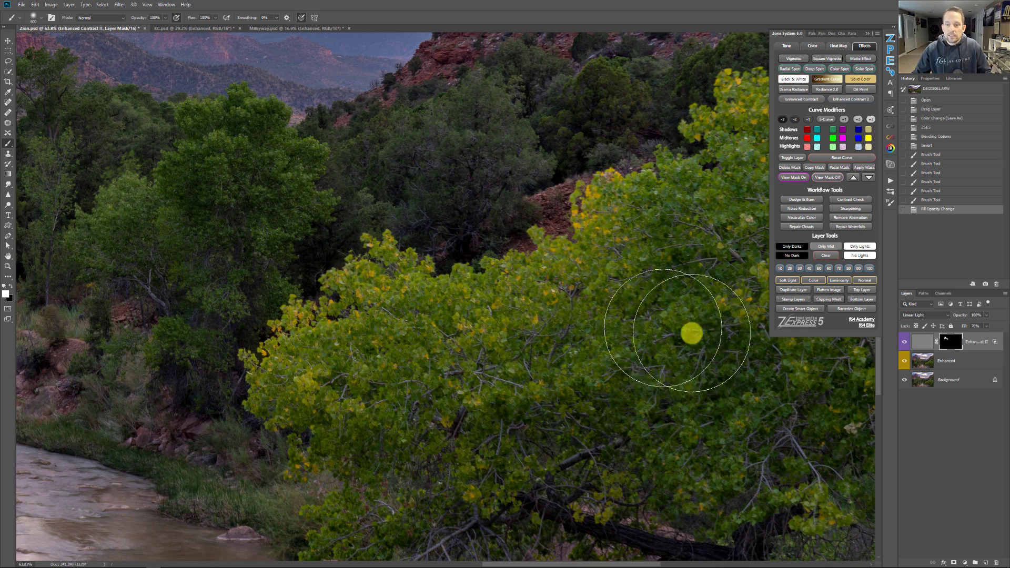
mouse_move(825, 455)
mouse_down()
mouse_move(665, 440)
mouse_move(437, 444)
mouse_move(315, 376)
mouse_up()
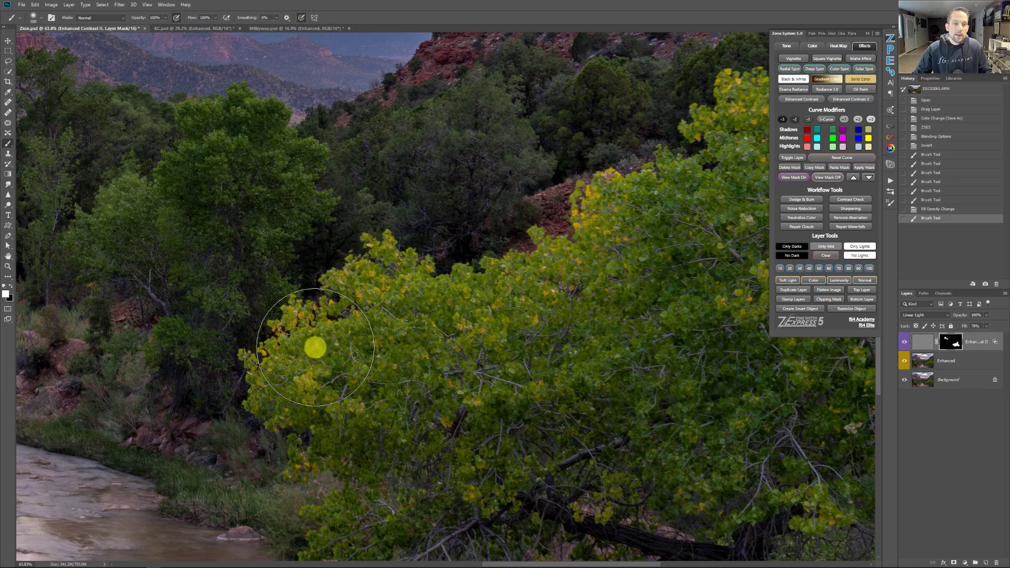
mouse_move(234, 212)
mouse_down()
mouse_move(259, 245)
mouse_move(231, 158)
mouse_up()
mouse_move(166, 259)
mouse_down()
mouse_move(437, 278)
mouse_move(665, 221)
mouse_up()
mouse_move(156, 182)
mouse_down()
mouse_move(165, 216)
mouse_move(325, 451)
mouse_up()
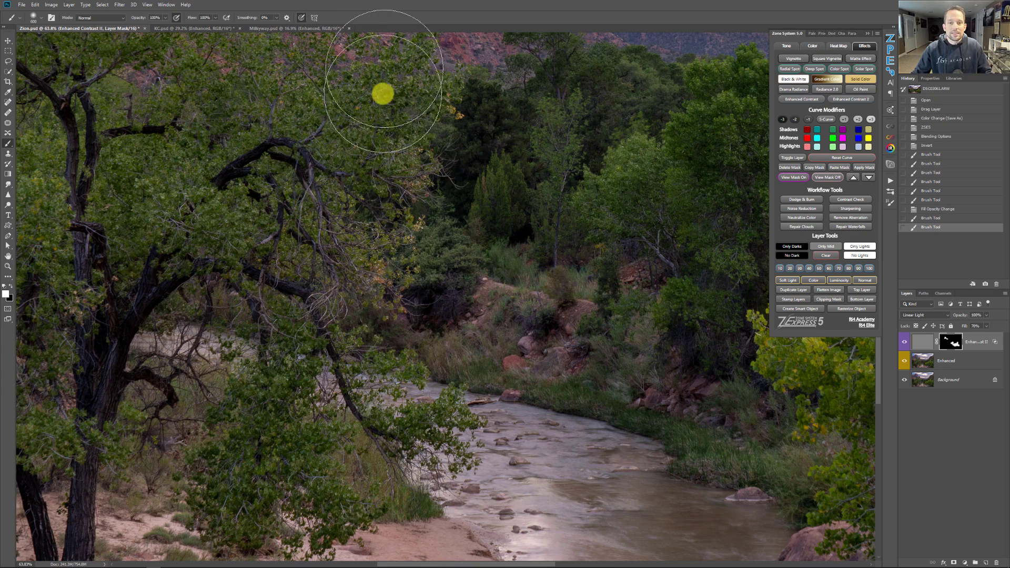
mouse_move(182, 215)
mouse_down()
mouse_move(88, 271)
mouse_move(37, 447)
mouse_move(71, 364)
mouse_move(203, 401)
mouse_up()
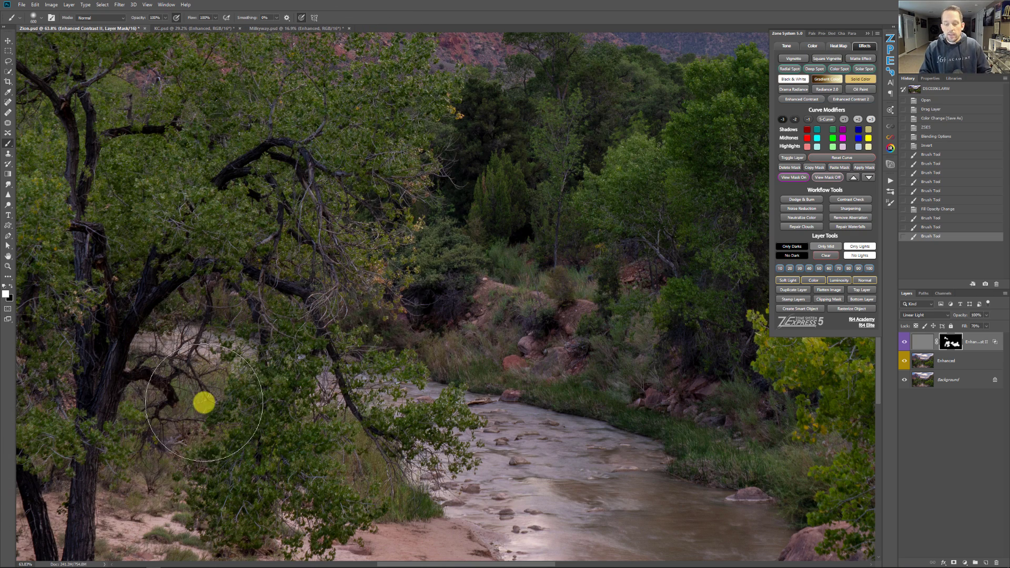
right_click(419, 287)
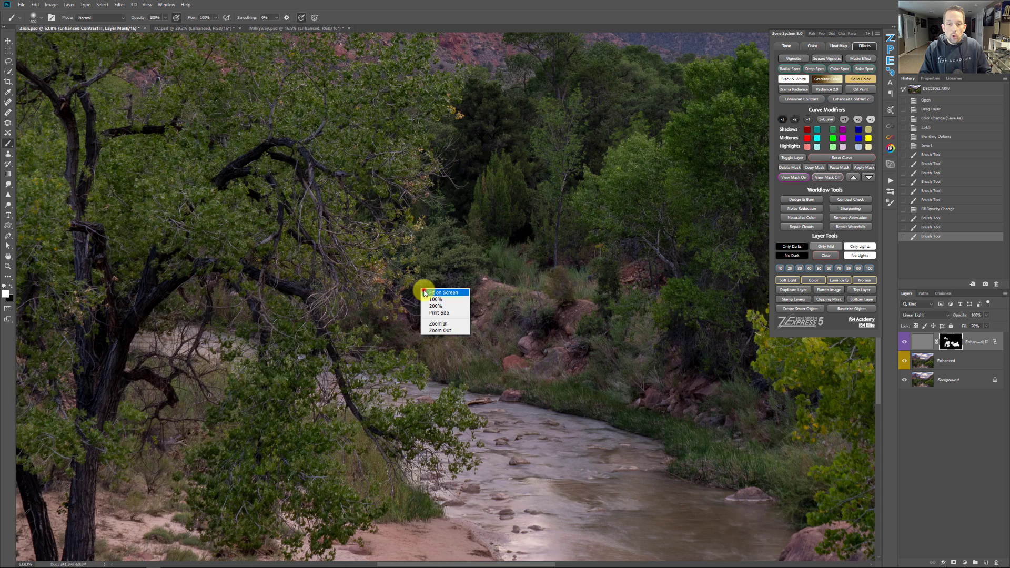
click(424, 291)
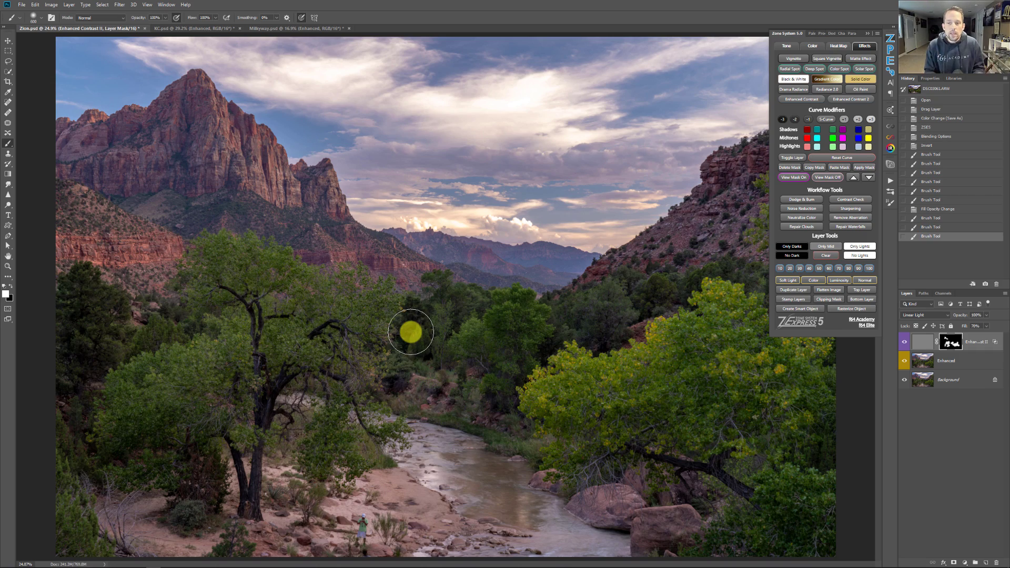
Step: Paint white on the layer mask over the rocky right slope with a 300-pixel brush
click(683, 239)
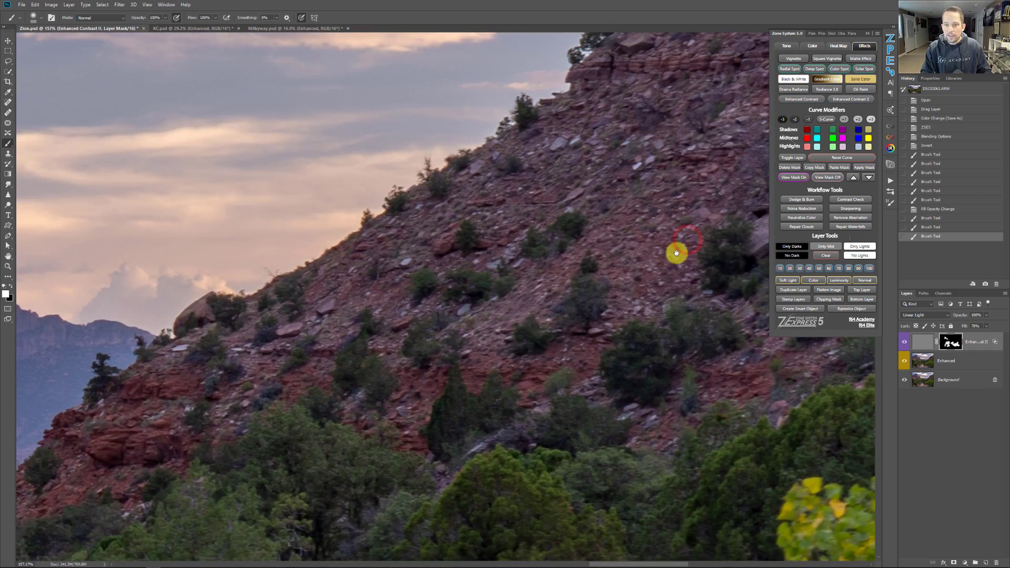
drag(676, 253, 466, 263)
click(944, 342)
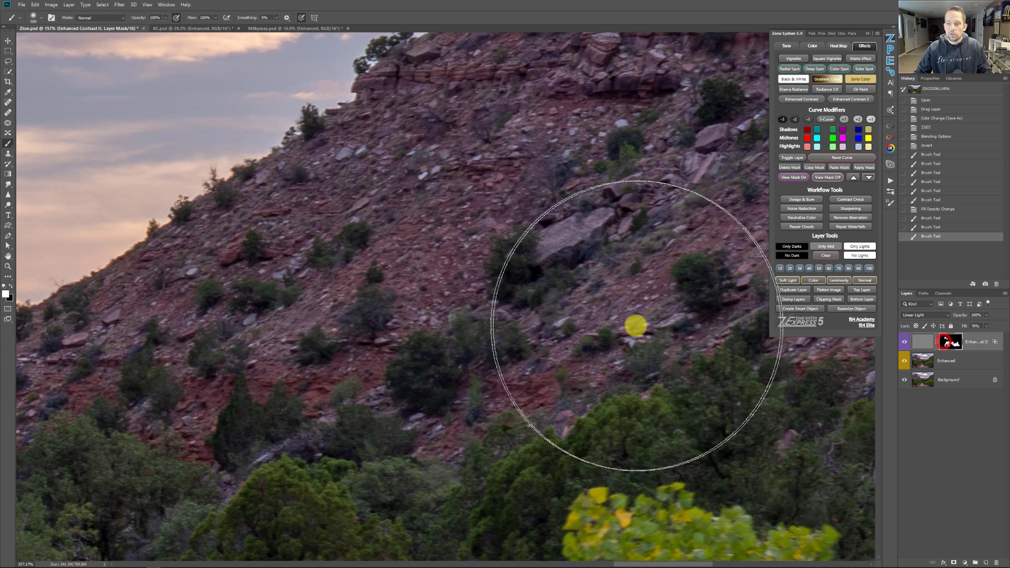
key(bracketleft)
key(bracketleft)
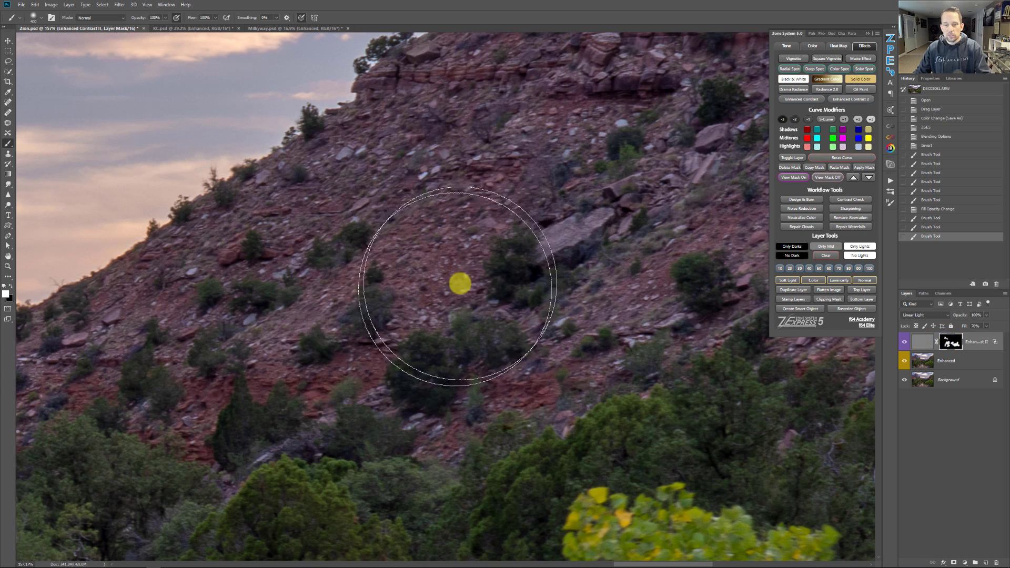
key(bracketleft)
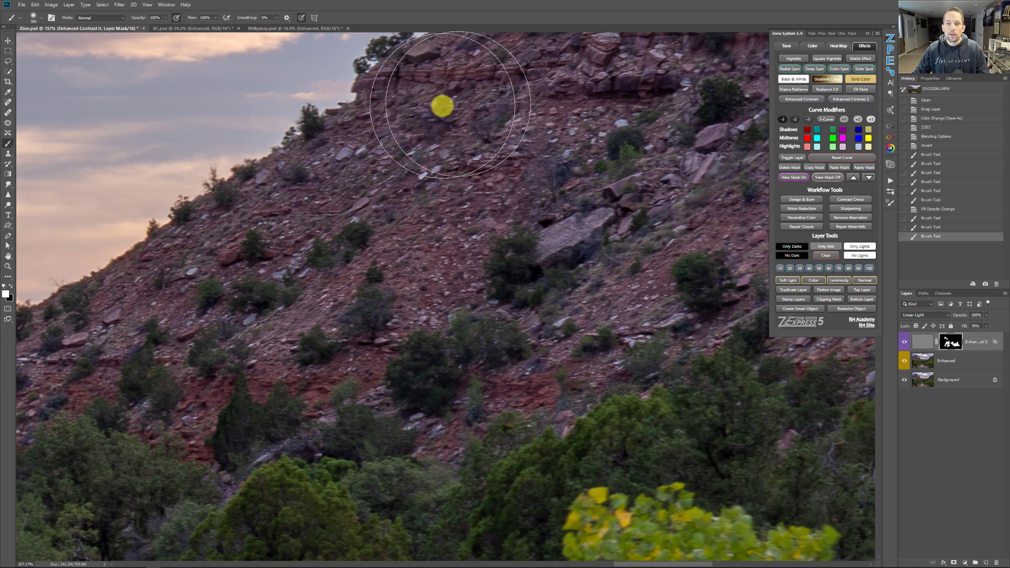
drag(442, 106, 534, 209)
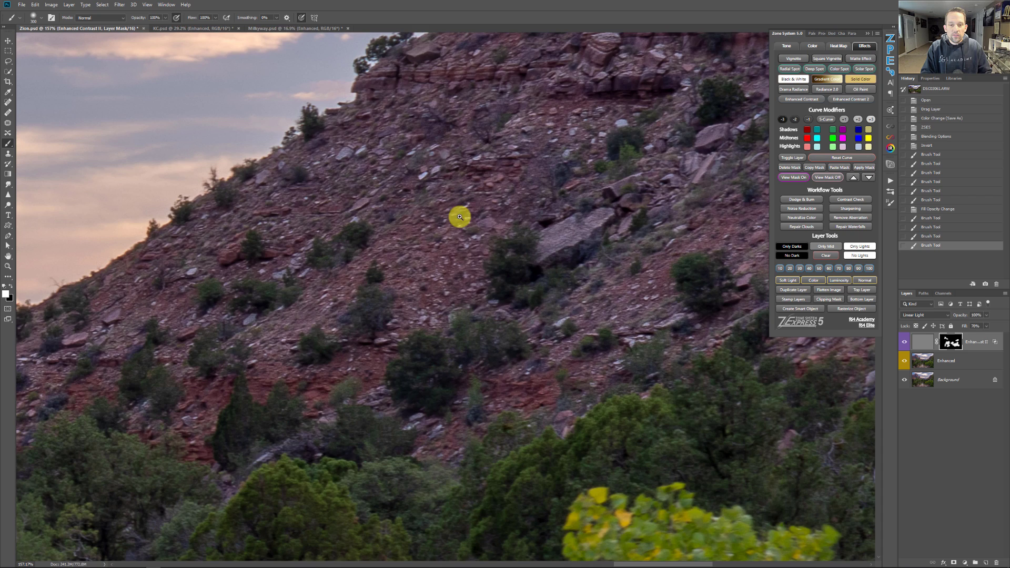
drag(463, 219, 528, 307)
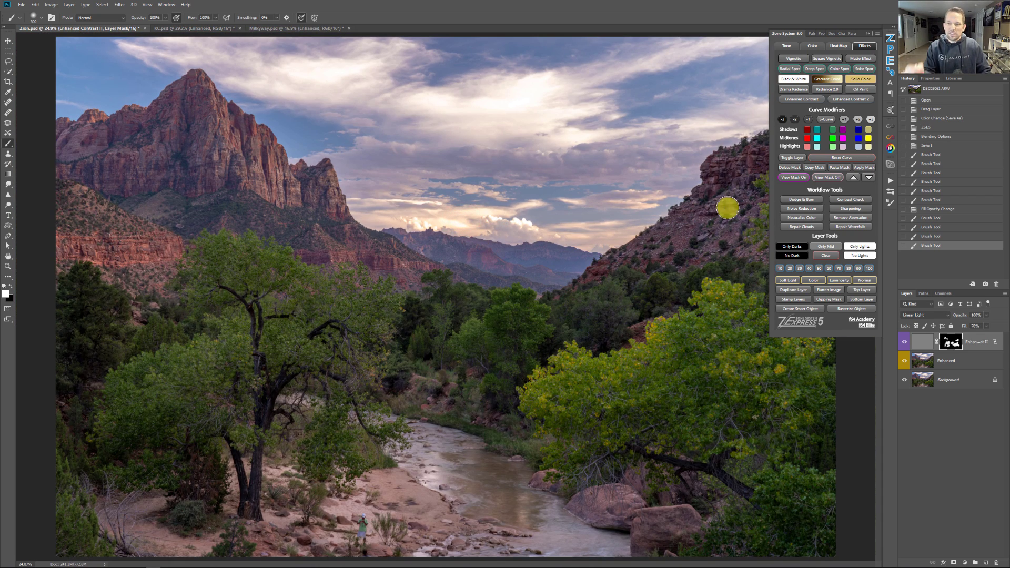
Step: Collapse the Zone System Express panel and bring KC.psd to the front
click(866, 33)
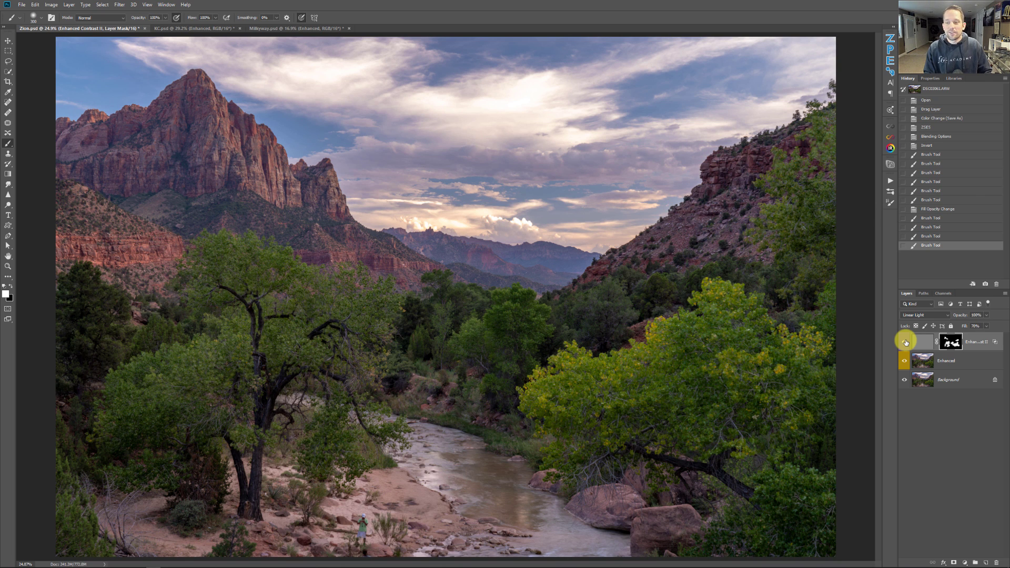
click(201, 28)
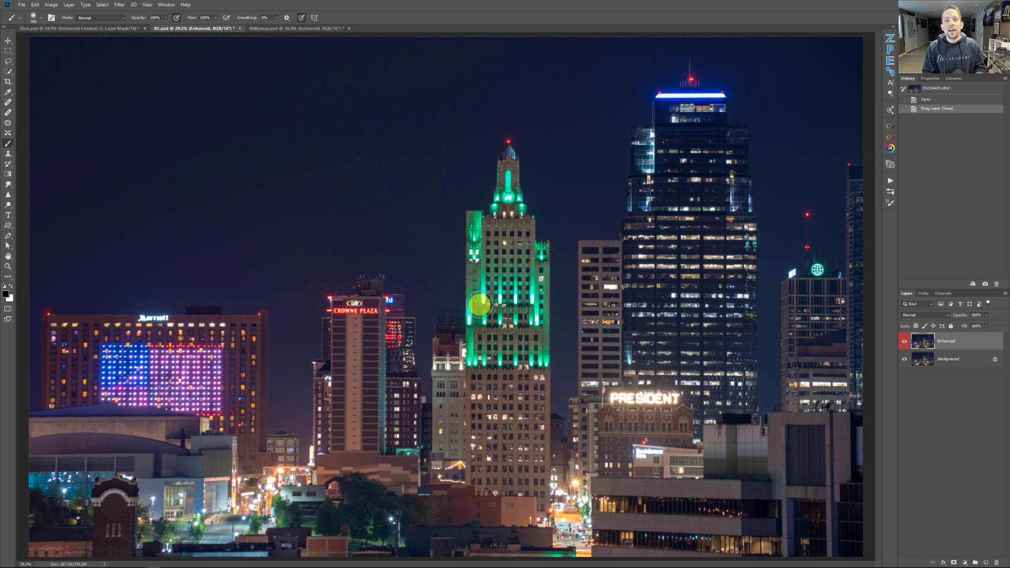
Step: Bring the Milkyway.psd document to the front
click(282, 29)
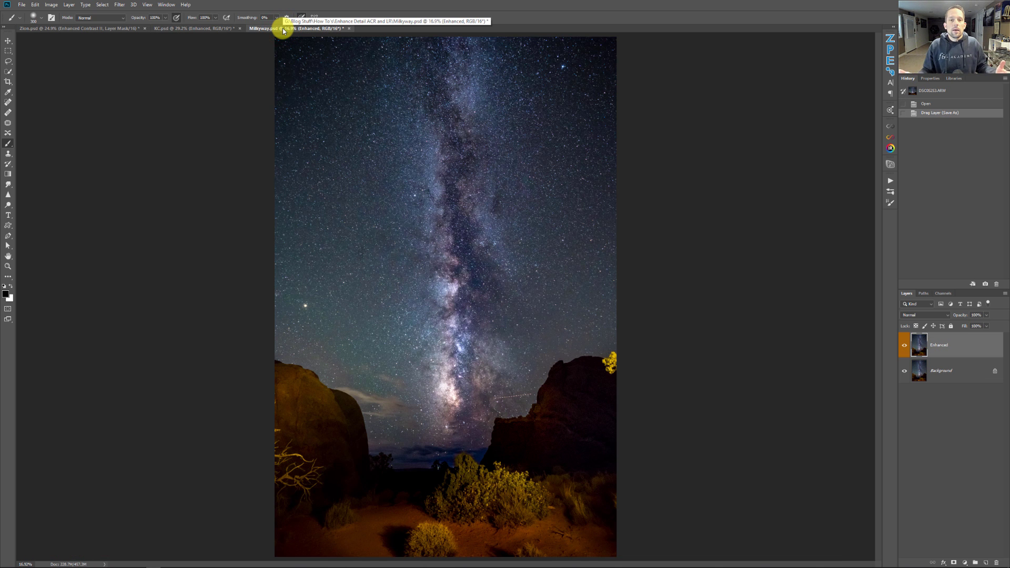